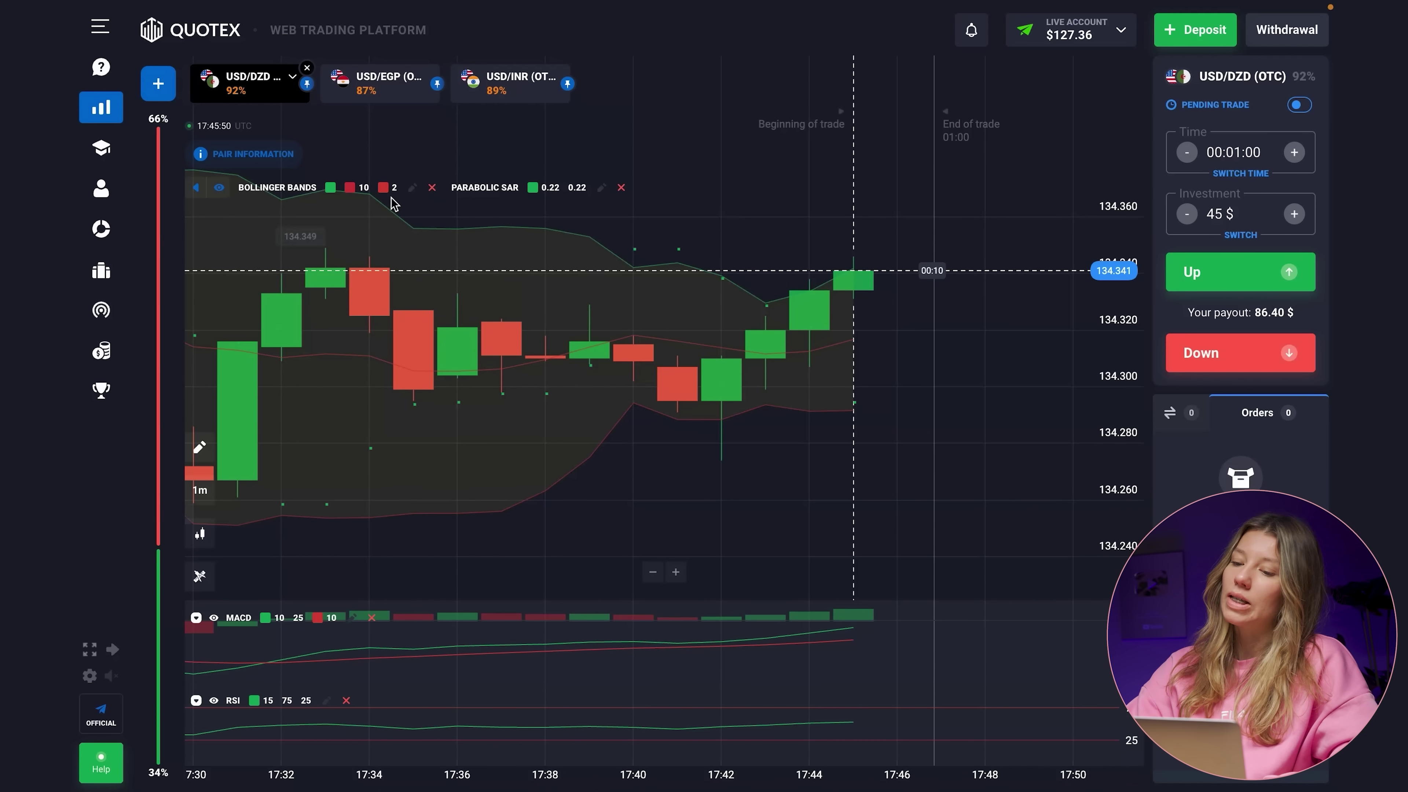
# Review the Bollinger Bands settings, then set Parabolic SAR acceleration to 2.22.
pyautogui.click(415, 189)
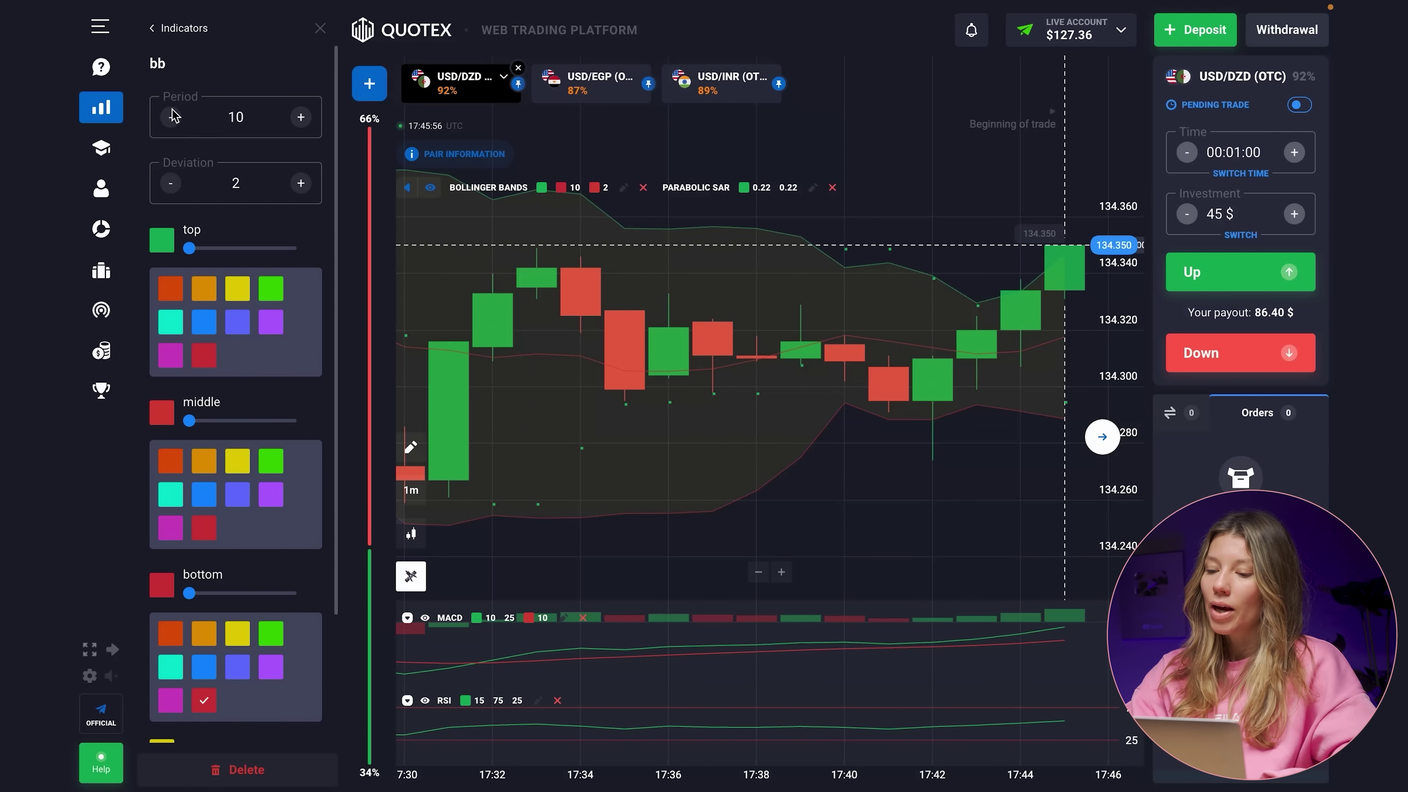
pyautogui.click(320, 28)
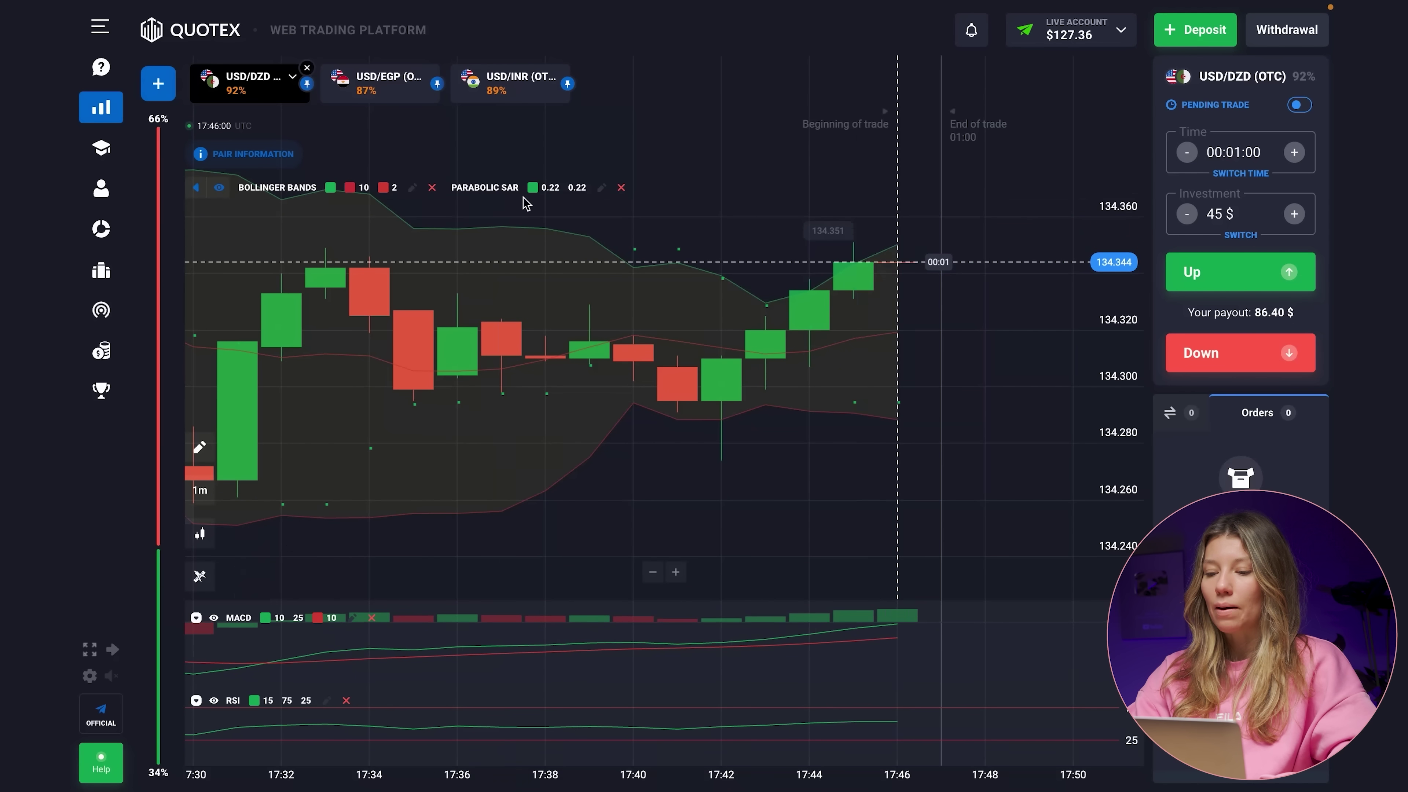
pyautogui.click(601, 189)
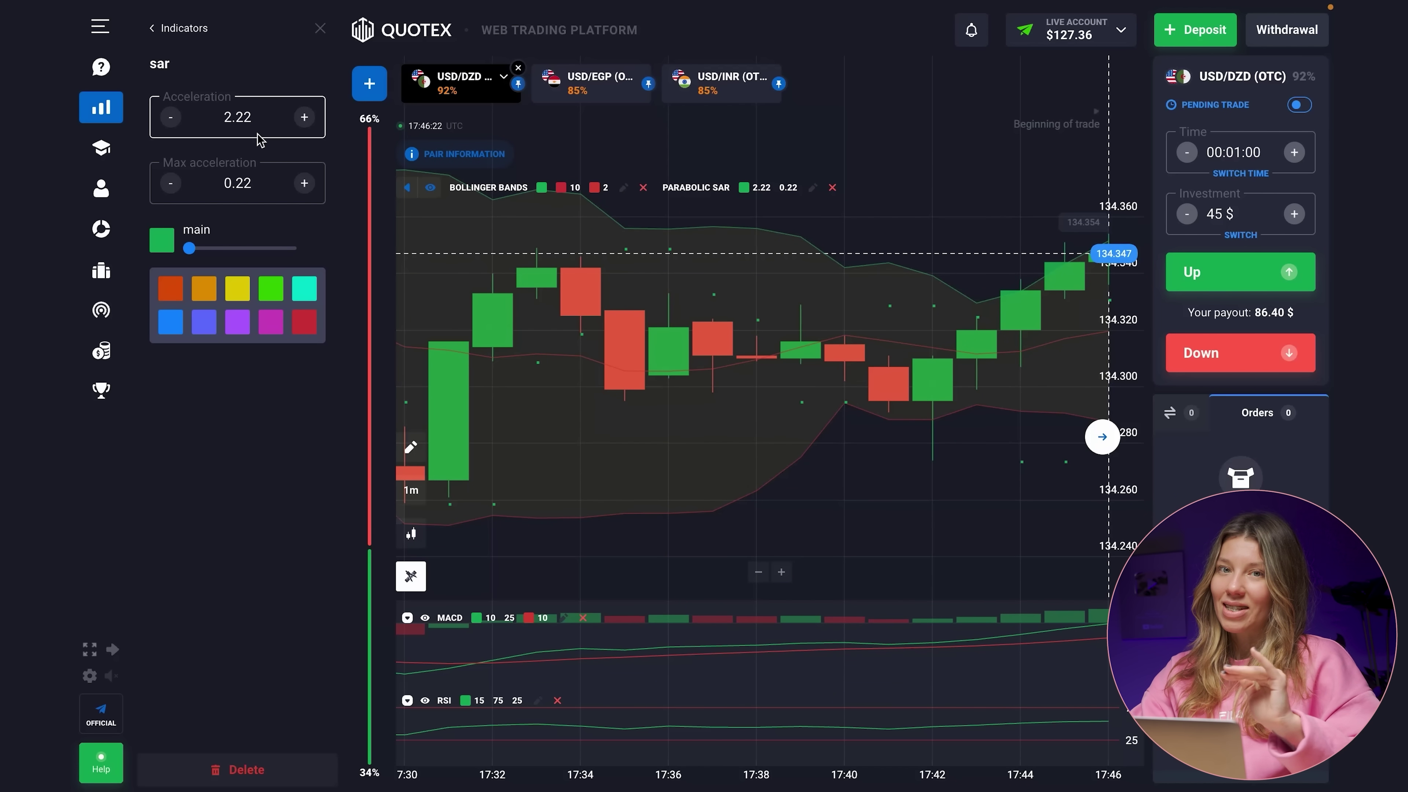
pyautogui.click(318, 29)
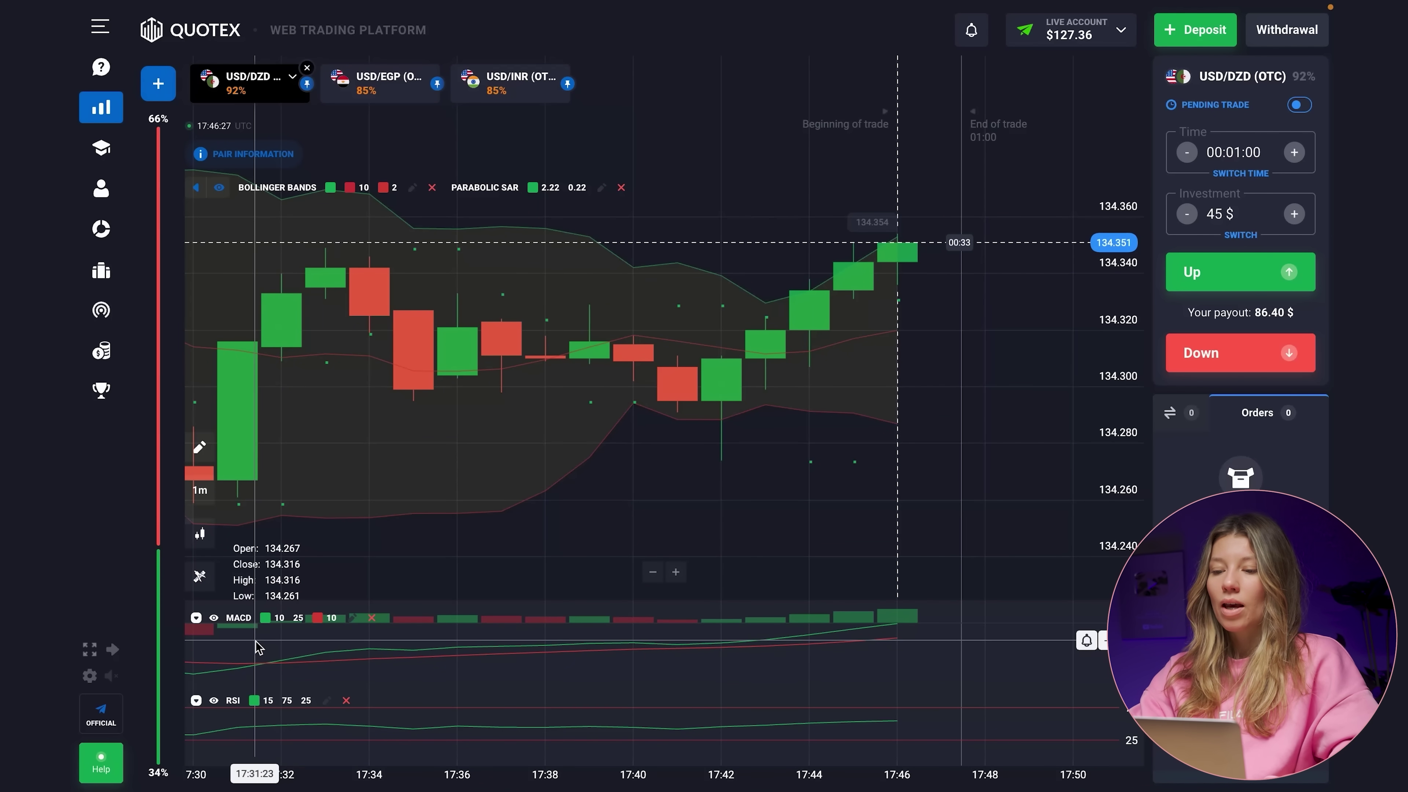
# Check the MACD (10, 25, 10) and RSI (15, 75, 25) settings.
pyautogui.click(353, 618)
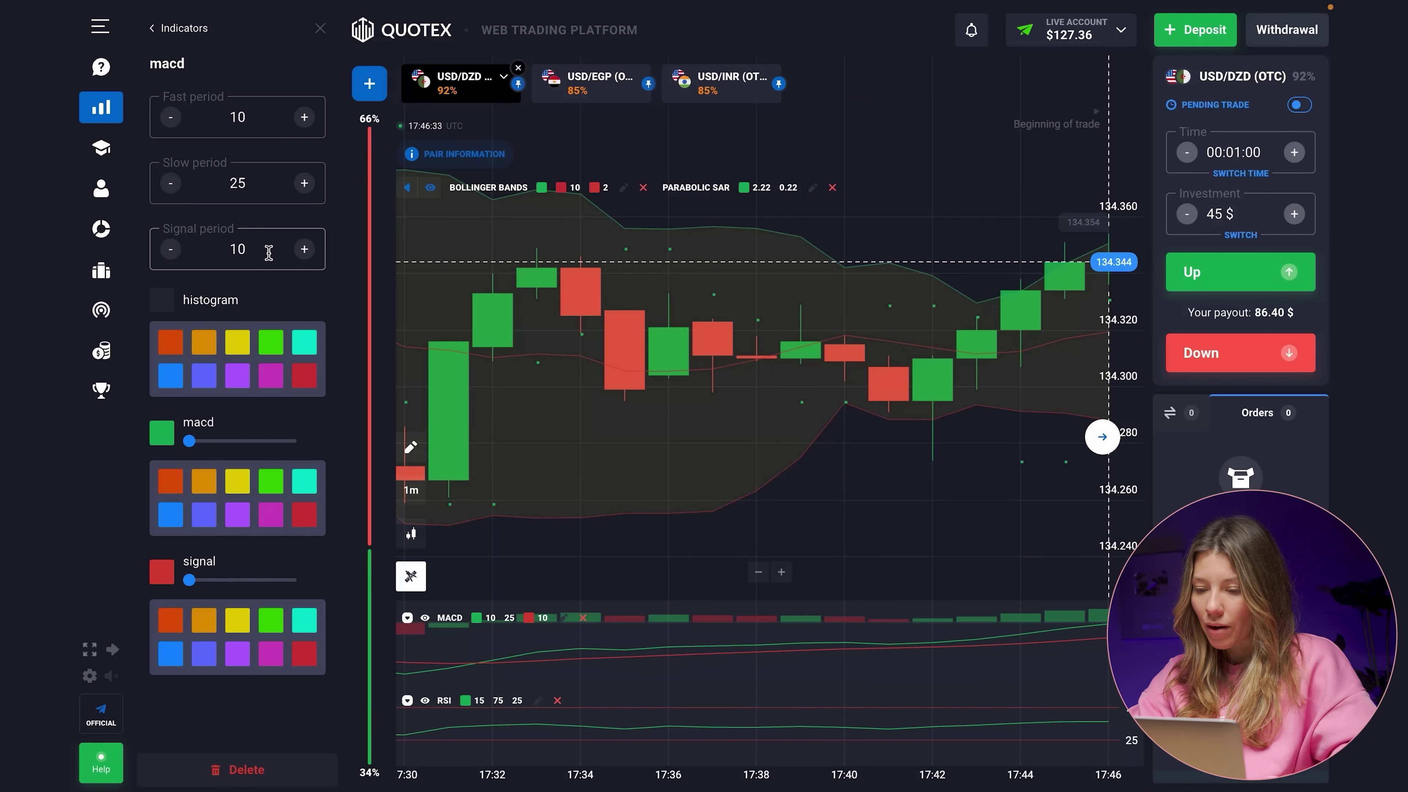
pyautogui.click(321, 30)
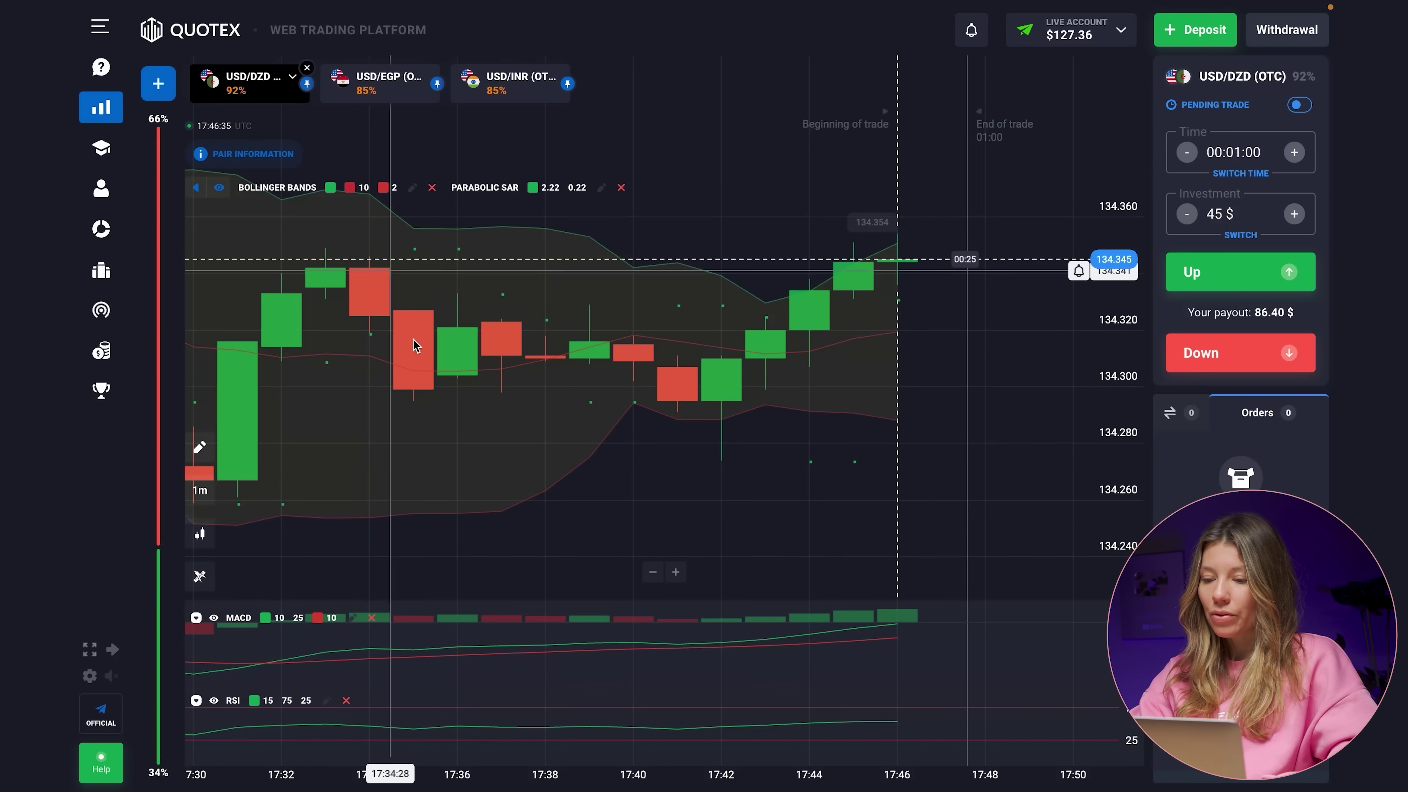
pyautogui.click(327, 701)
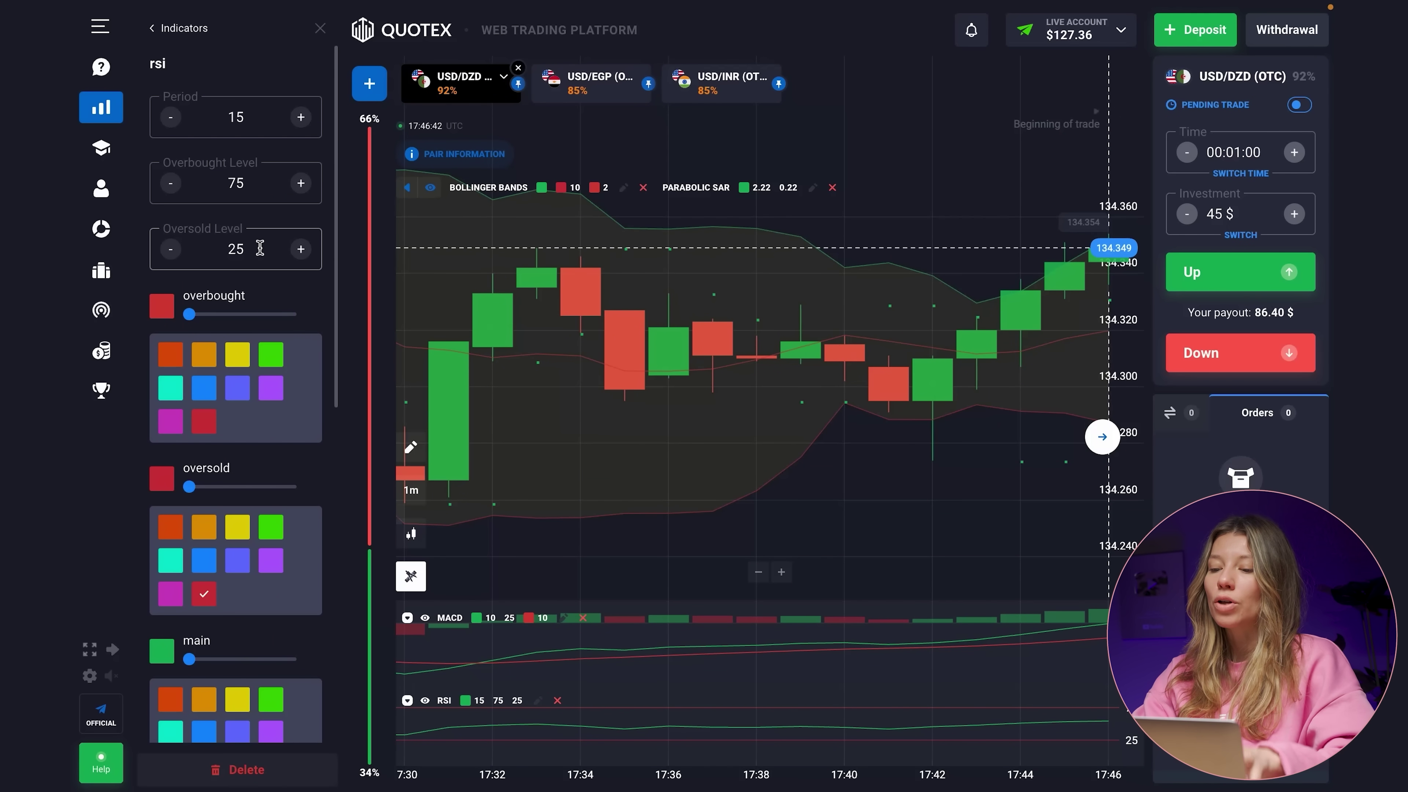
pyautogui.click(321, 31)
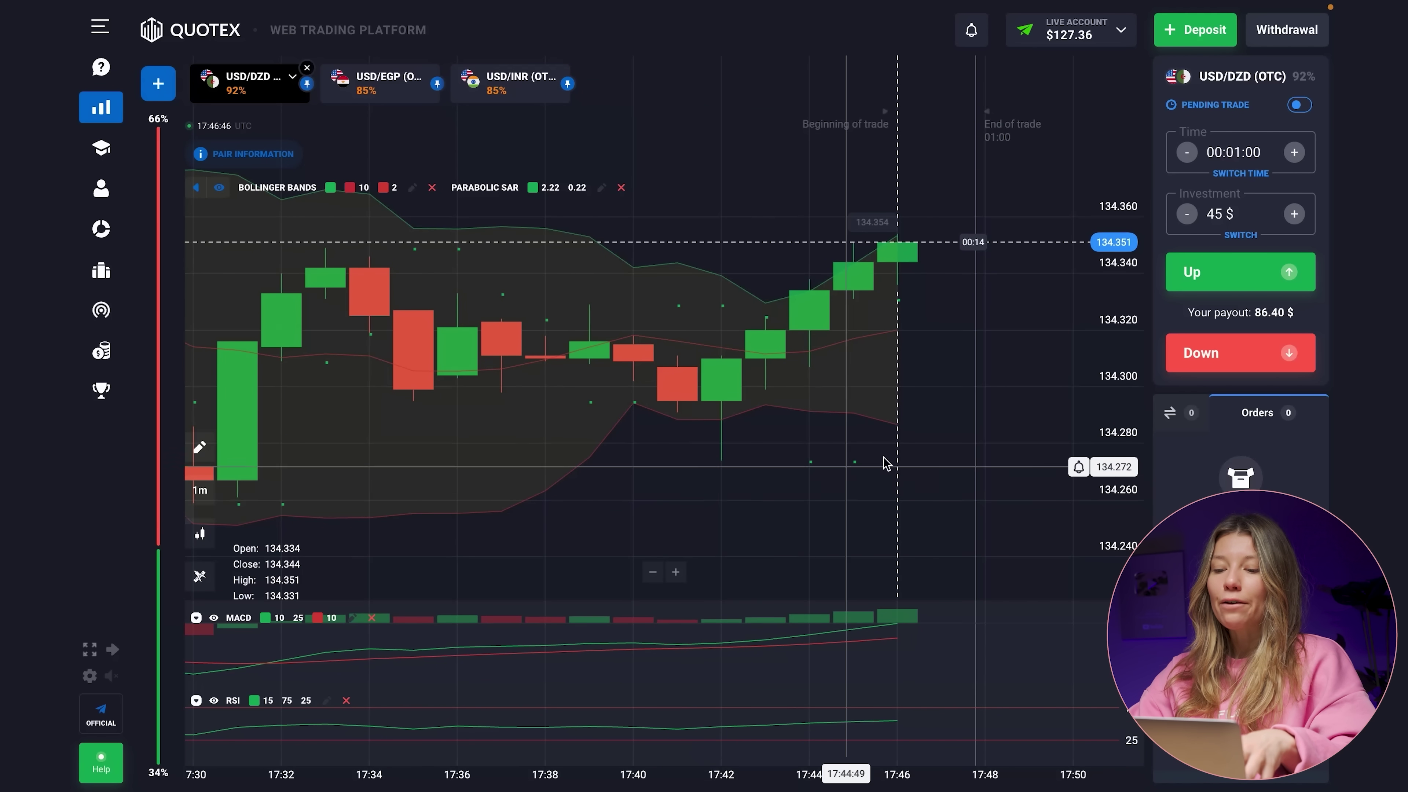
pyautogui.moveTo(890, 469); pyautogui.dragTo(699, 490)
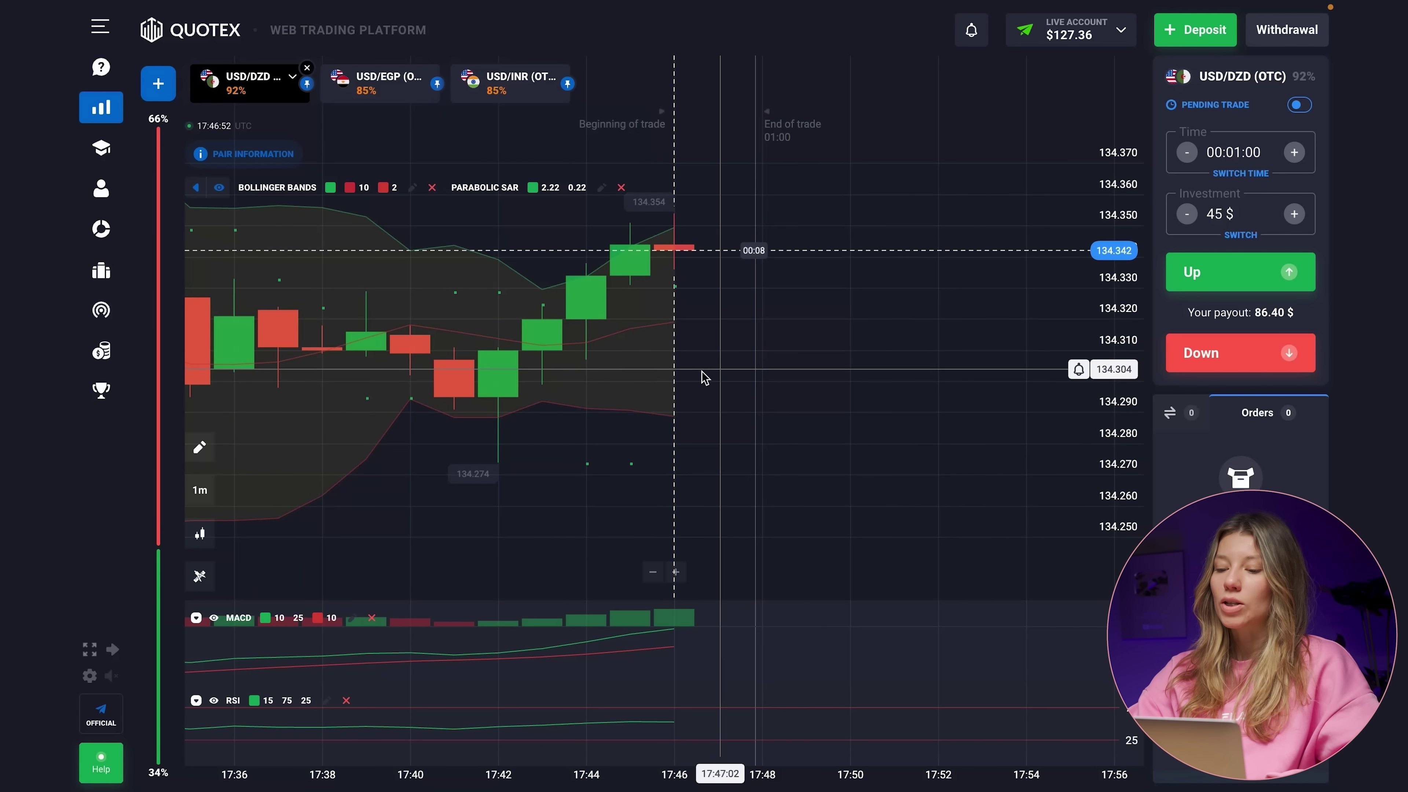
pyautogui.moveTo(619, 382); pyautogui.dragTo(650, 386)
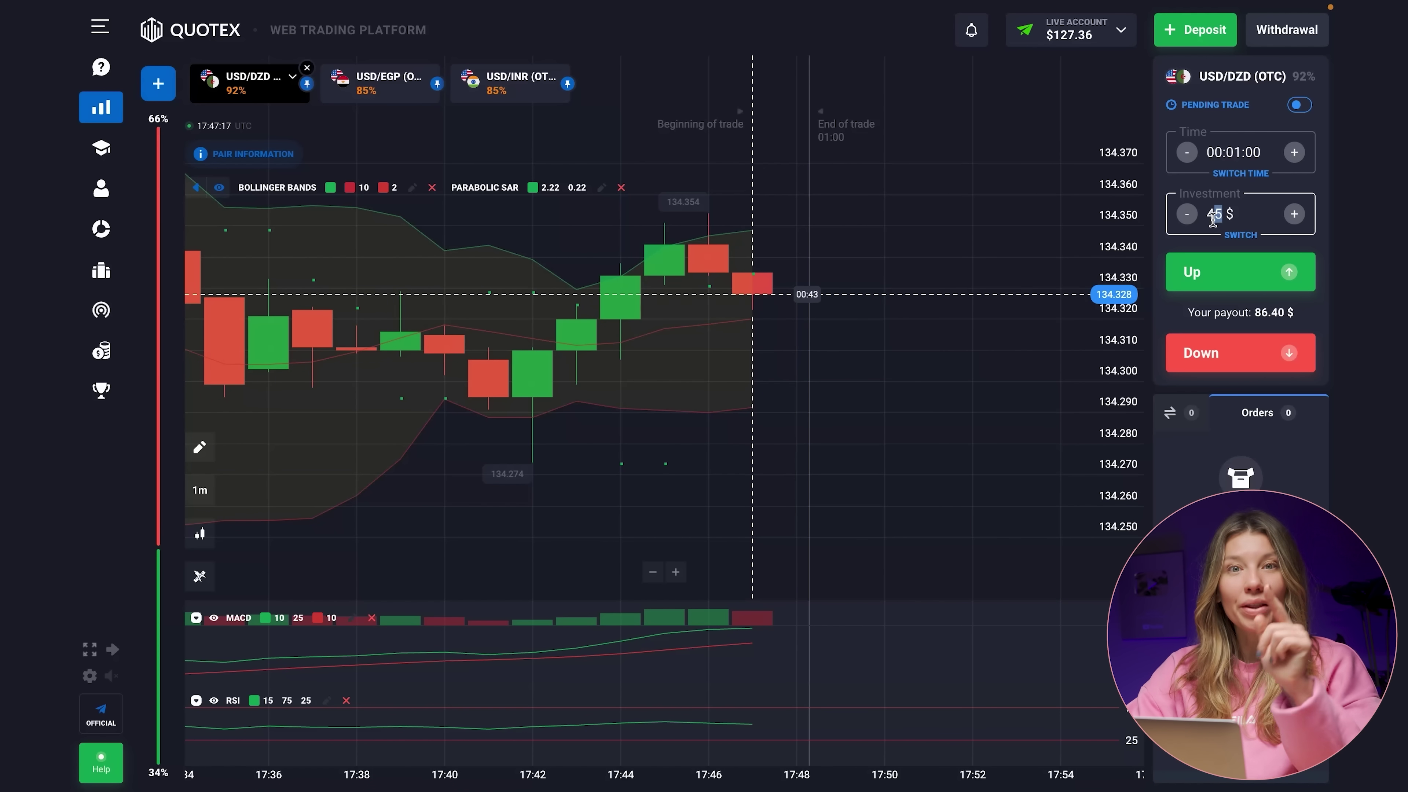
# Change the trade investment from 45 $ to 100 $ for a 192.00 $ payout.
pyautogui.press('BackSpace')
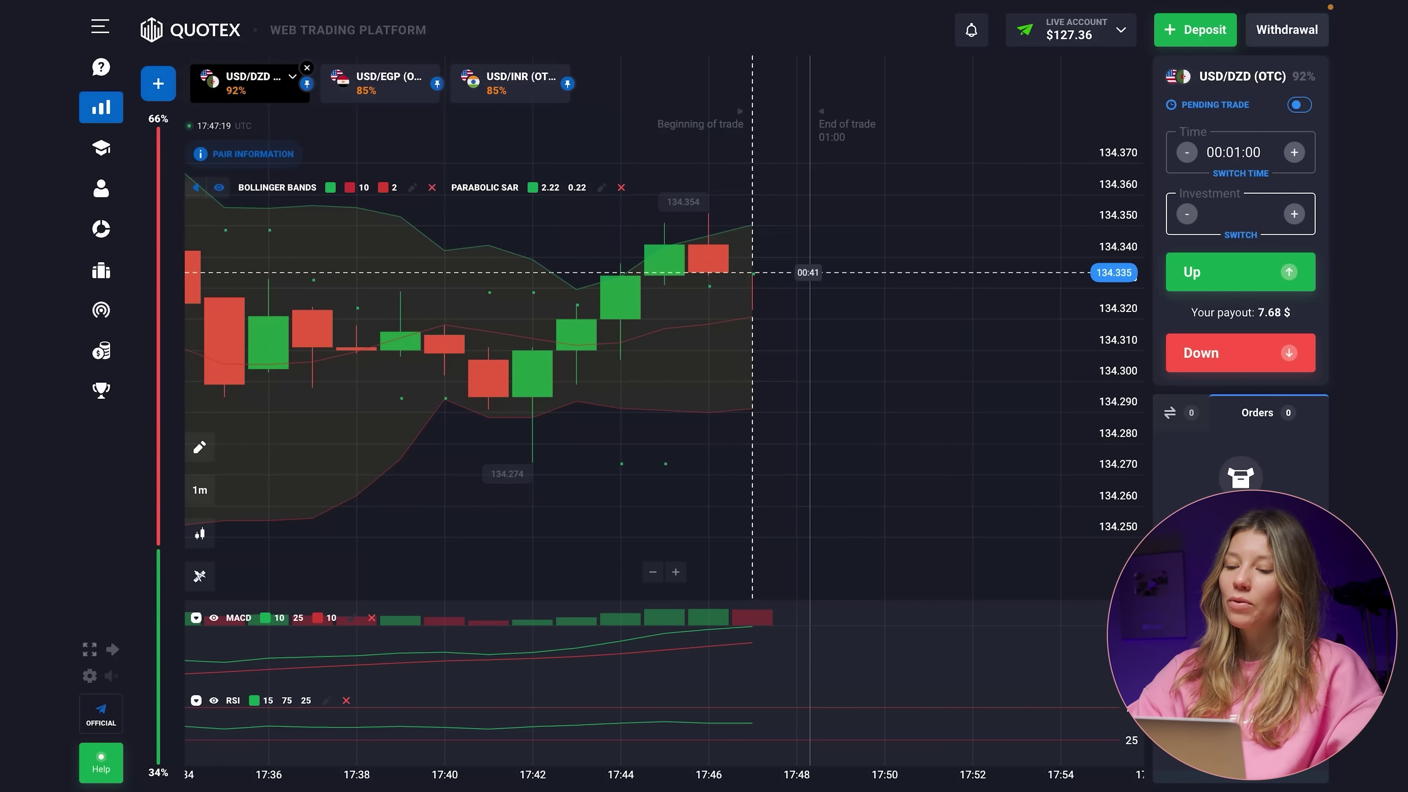
pyautogui.write('00 $')
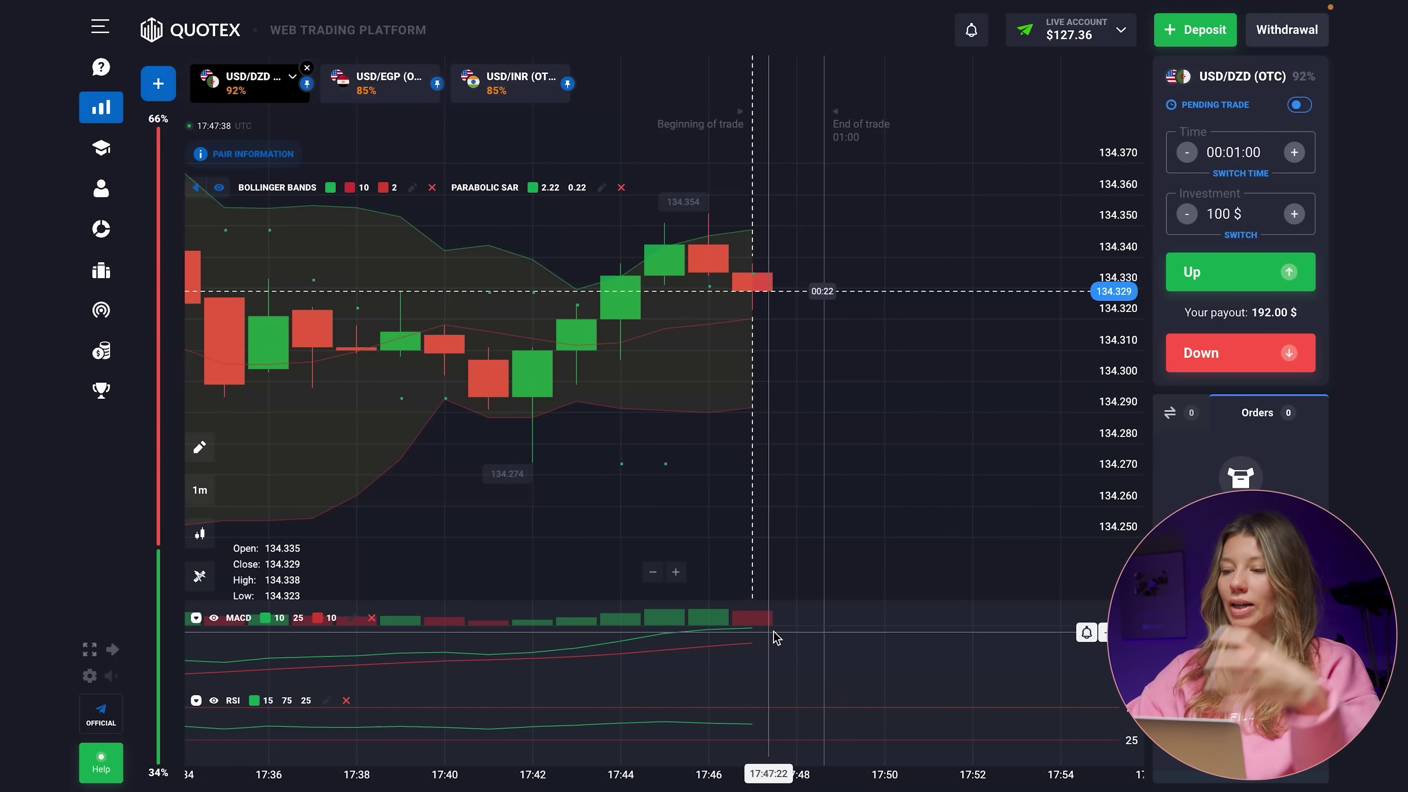
# Zoom the USD/DZD (OTC) chart onto the latest one-minute candles, shifting the view slightly left.
pyautogui.scroll(-3, 783, 419)
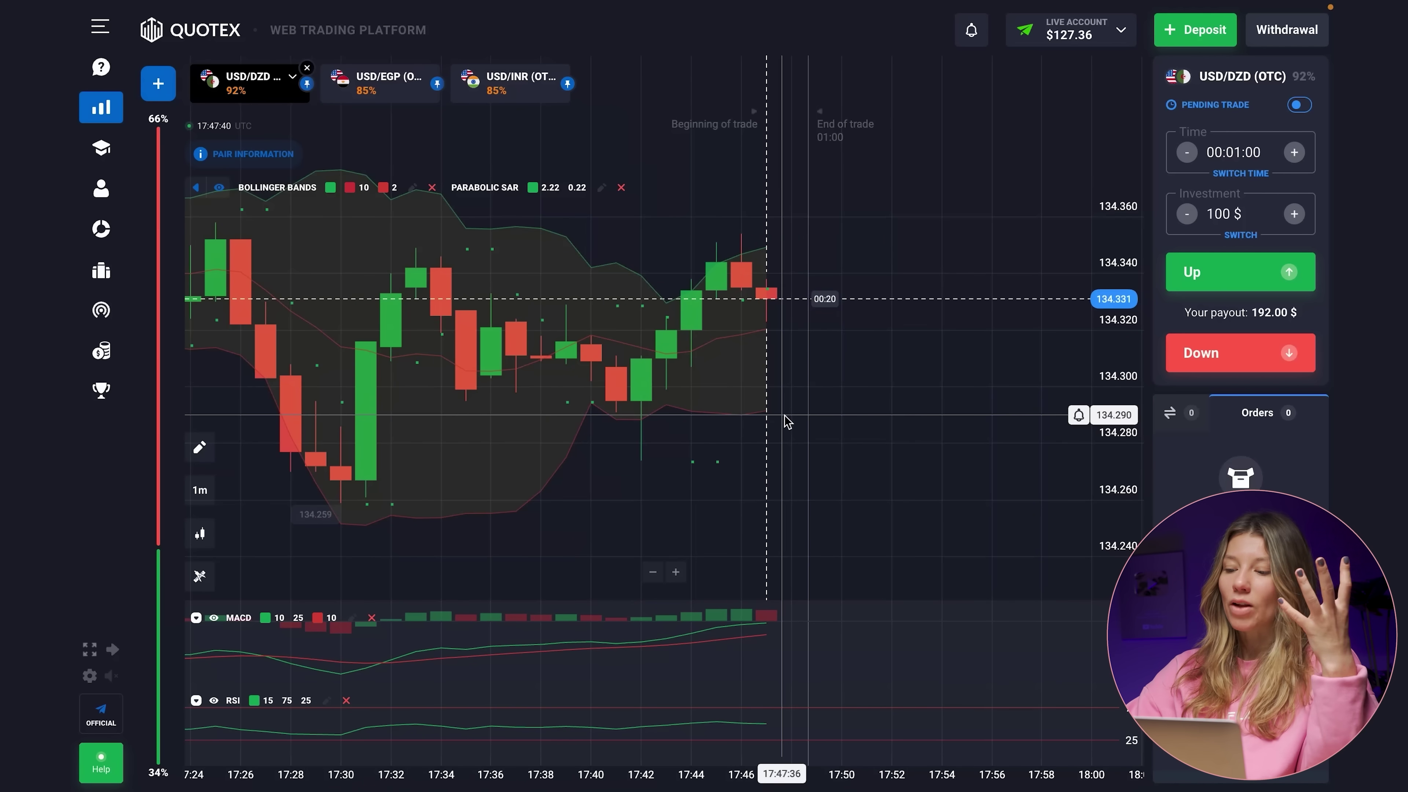
pyautogui.scroll(-2, 787, 423)
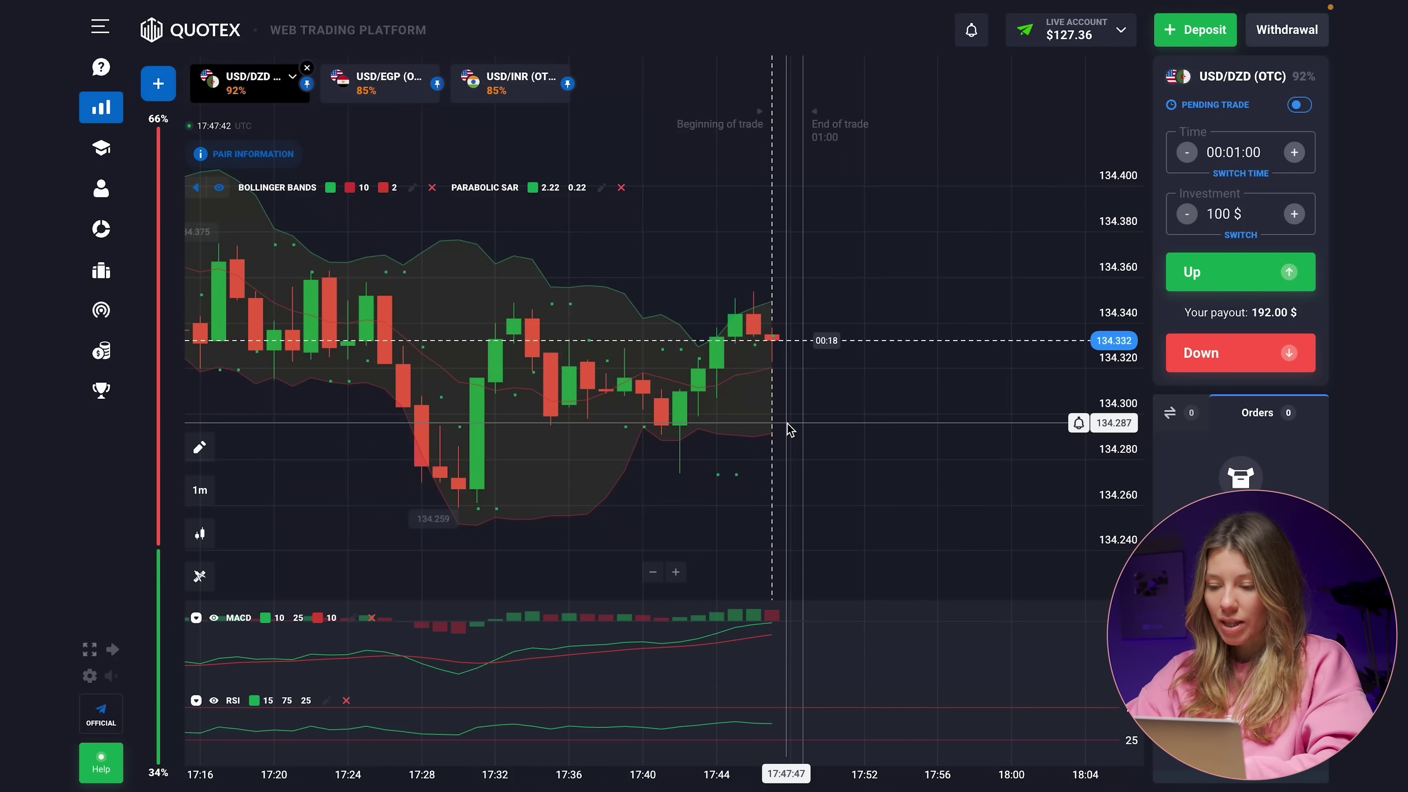
pyautogui.scroll(-3, 786, 423)
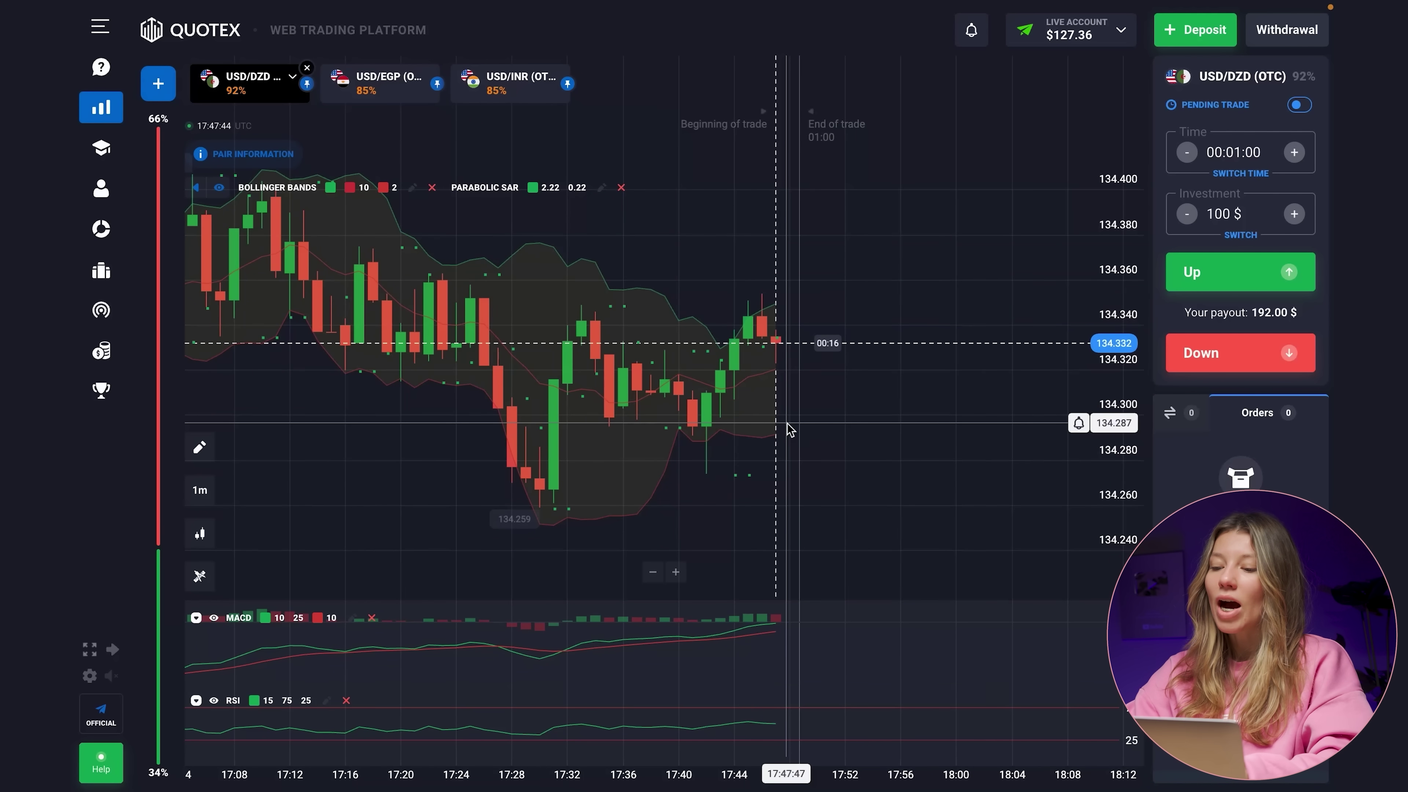
pyautogui.moveTo(786, 425); pyautogui.dragTo(757, 423)
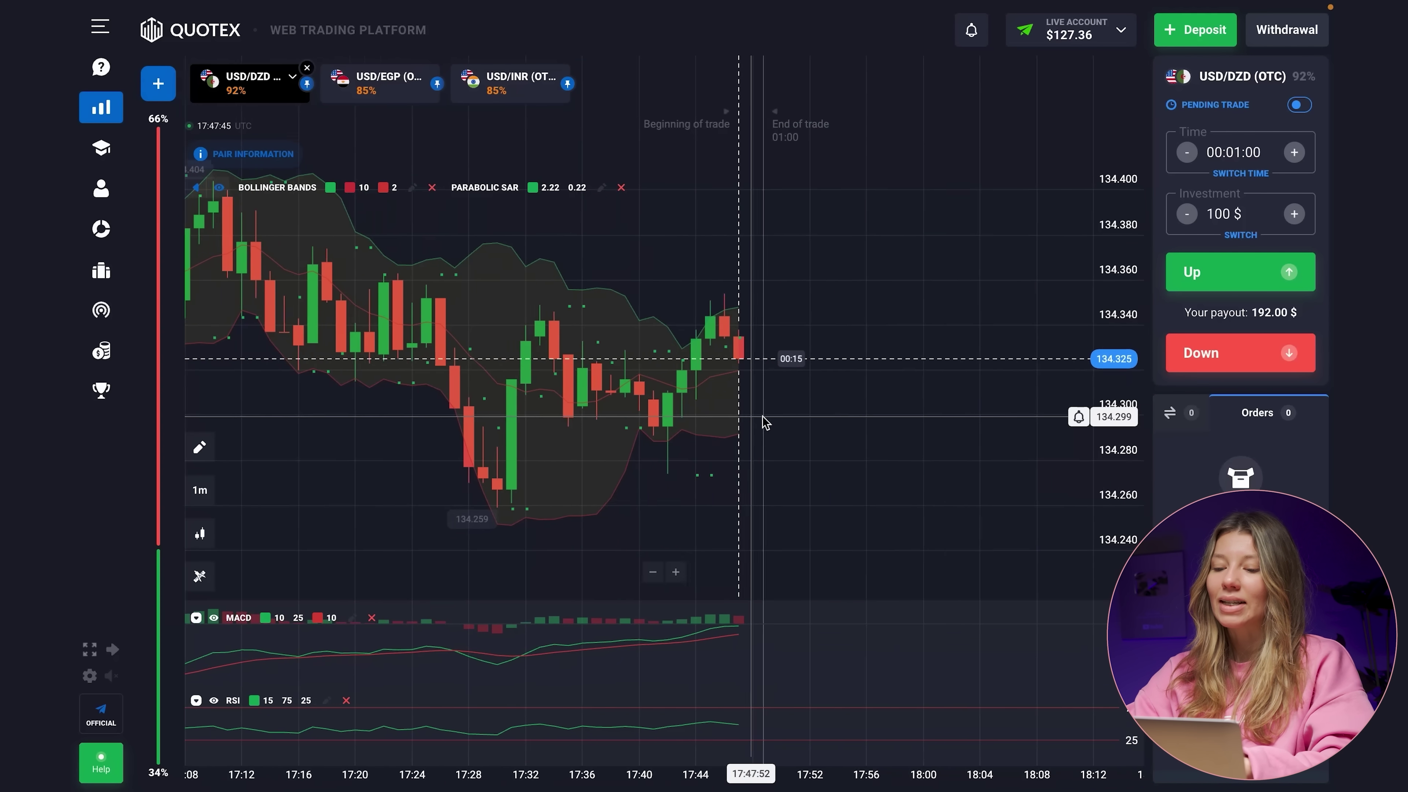
pyautogui.scroll(4, 822, 394)
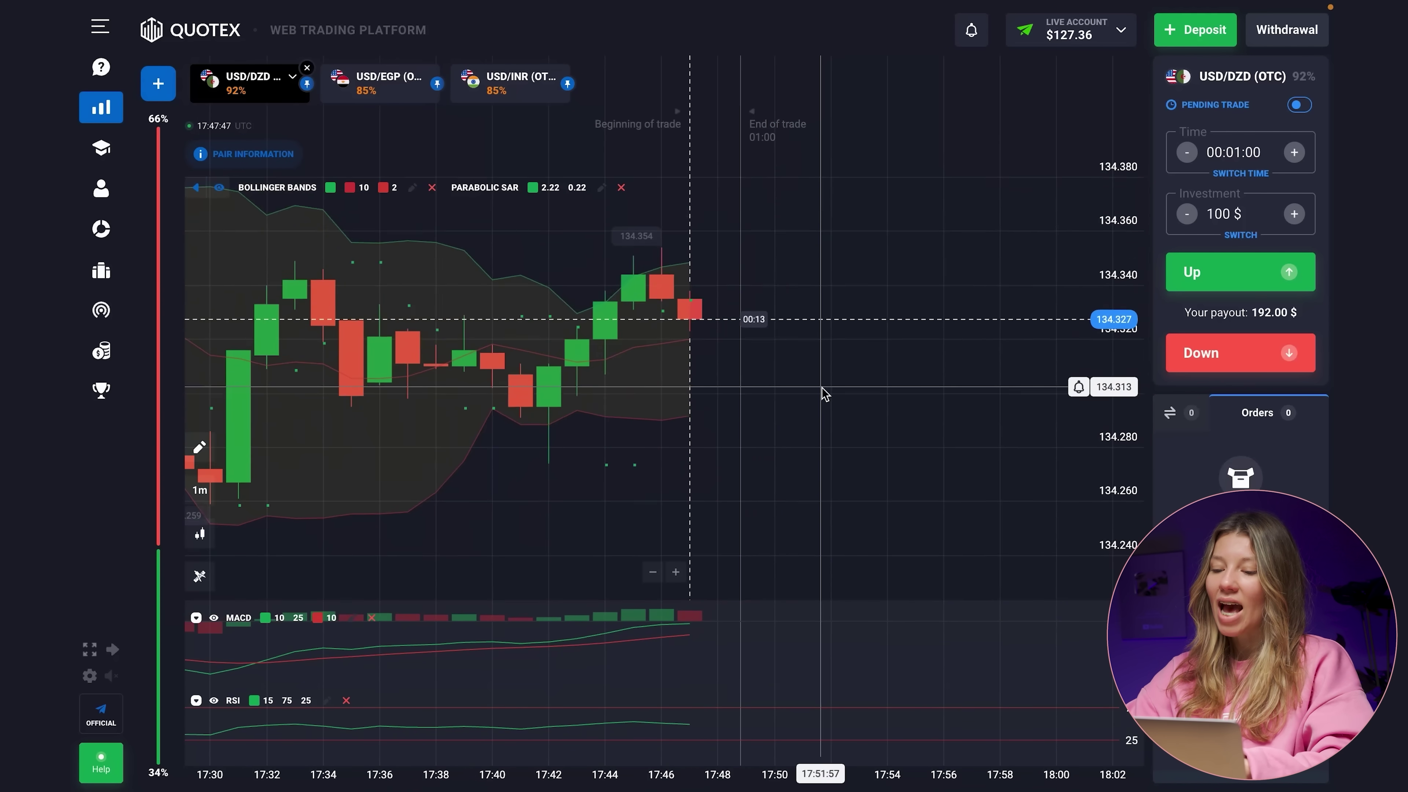
pyautogui.scroll(2, 826, 388)
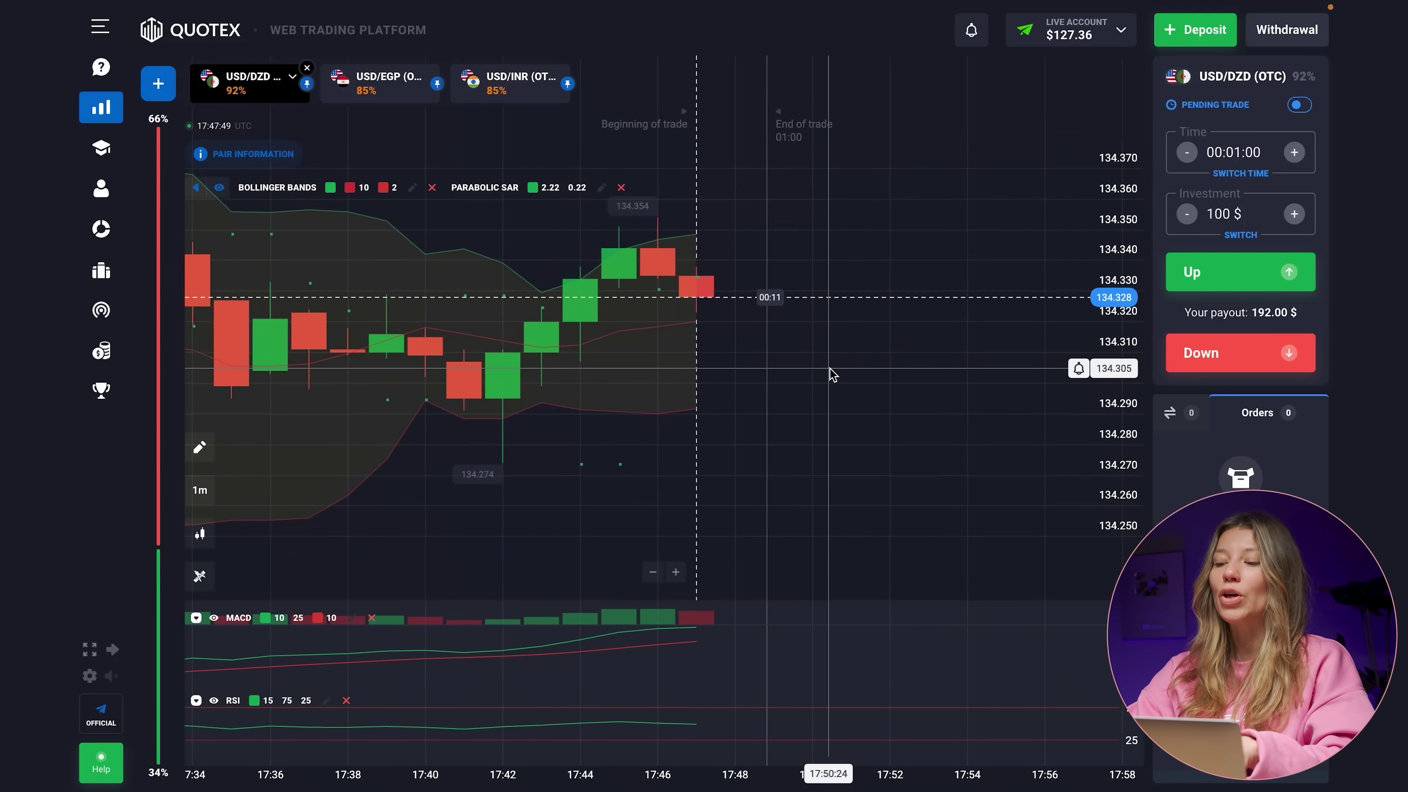
pyautogui.scroll(1, 802, 378)
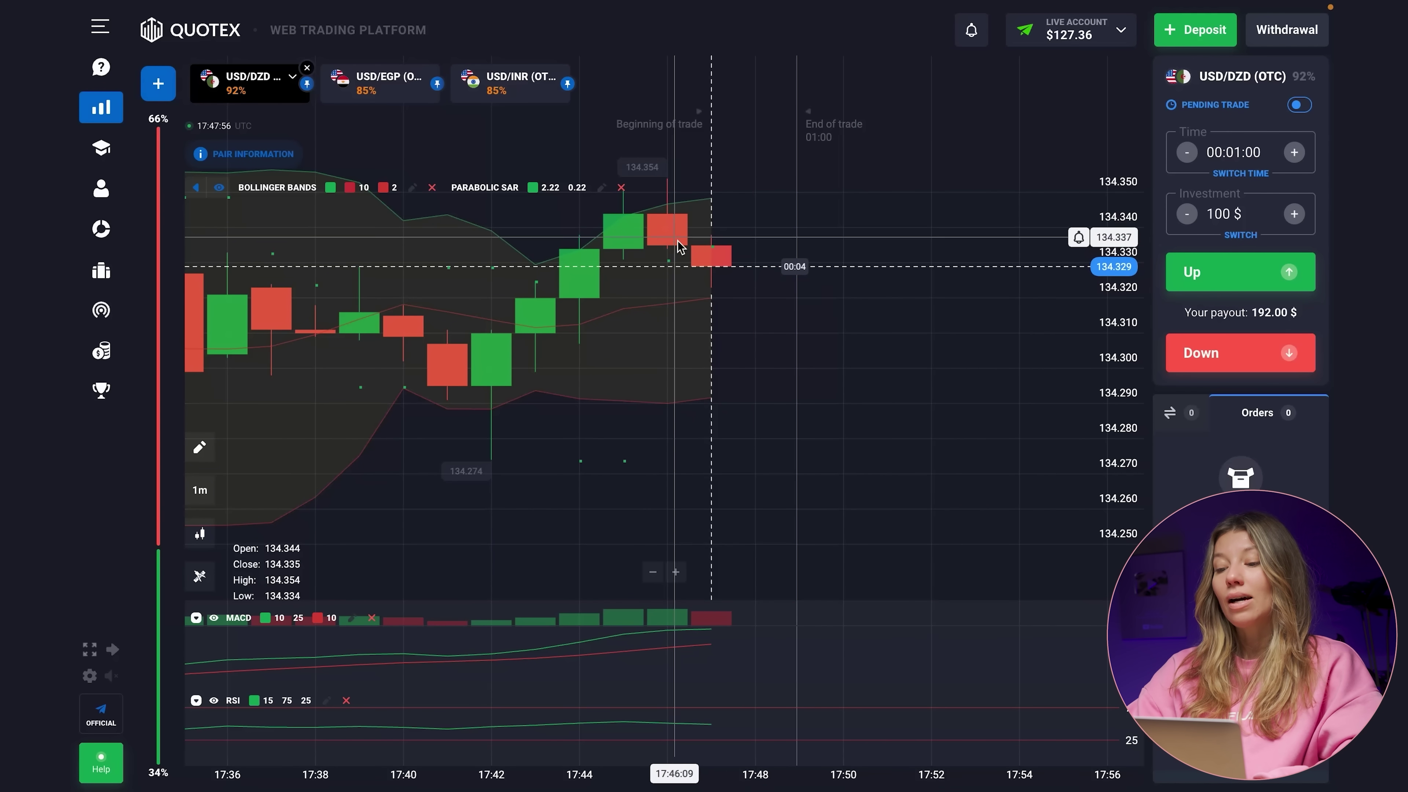
# Place a 100 $ one-minute Up trade on USD/DZD (OTC).
pyautogui.click(1219, 268)
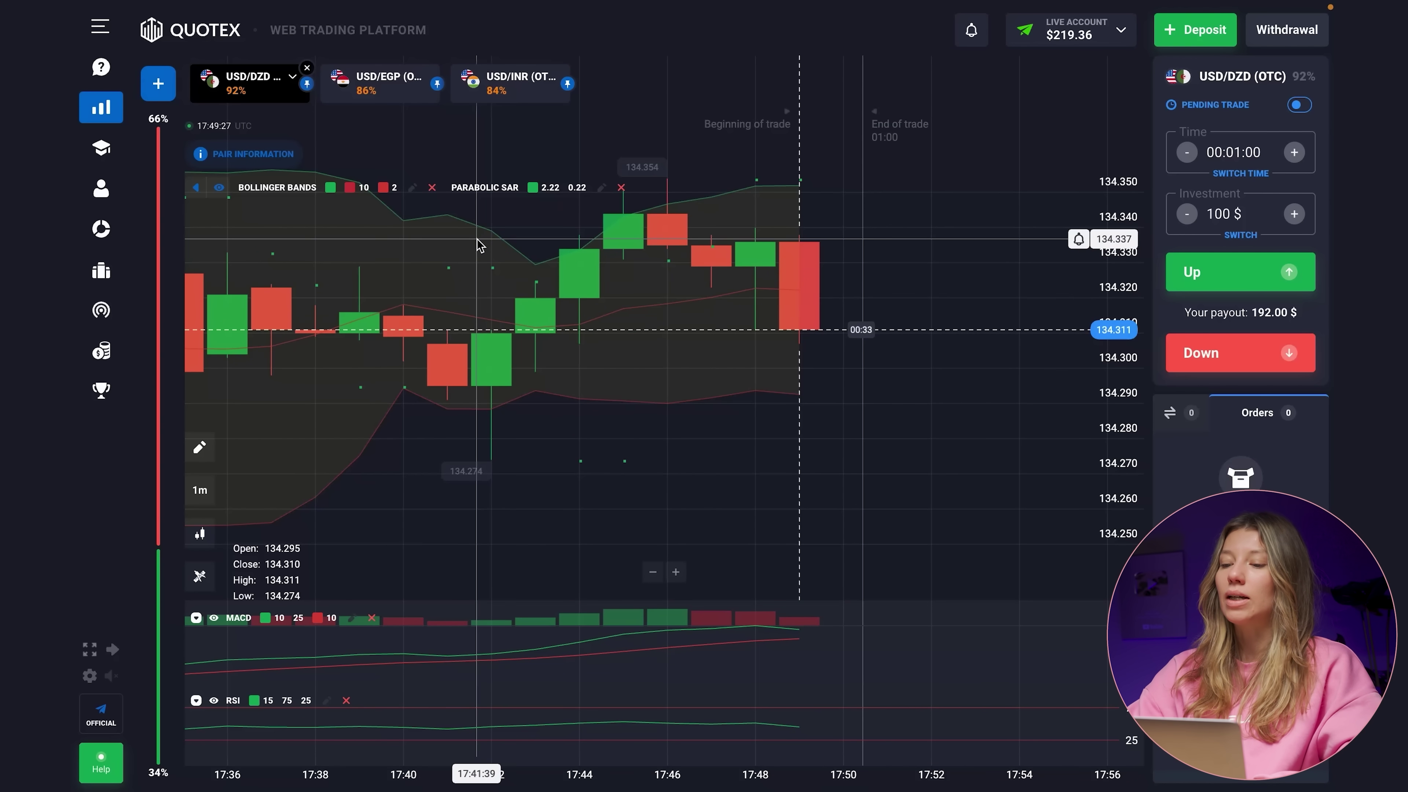
# Switch to the USD/EGP (OTC) chart and zoom out, then back in on its candles.
pyautogui.click(377, 98)
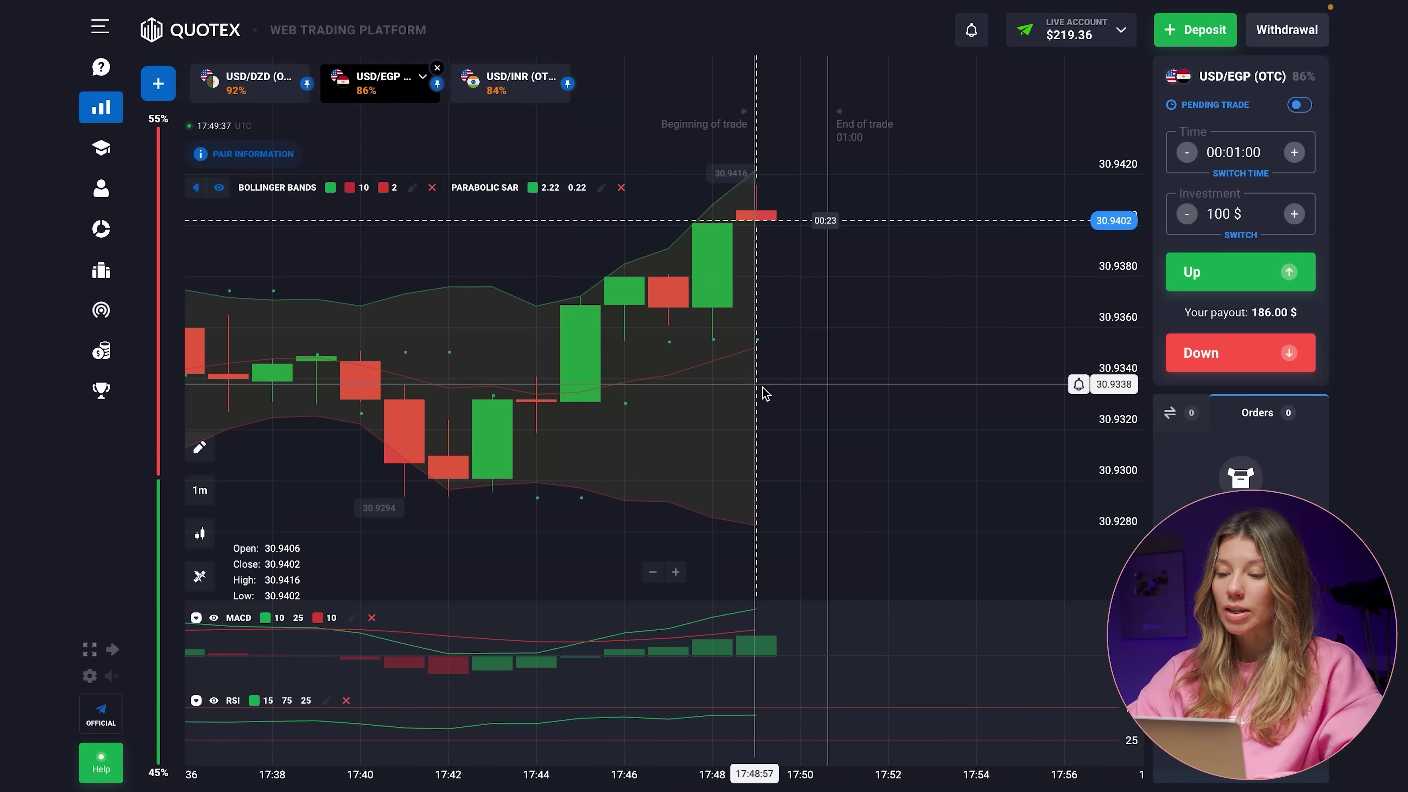
pyautogui.scroll(-2, 826, 417)
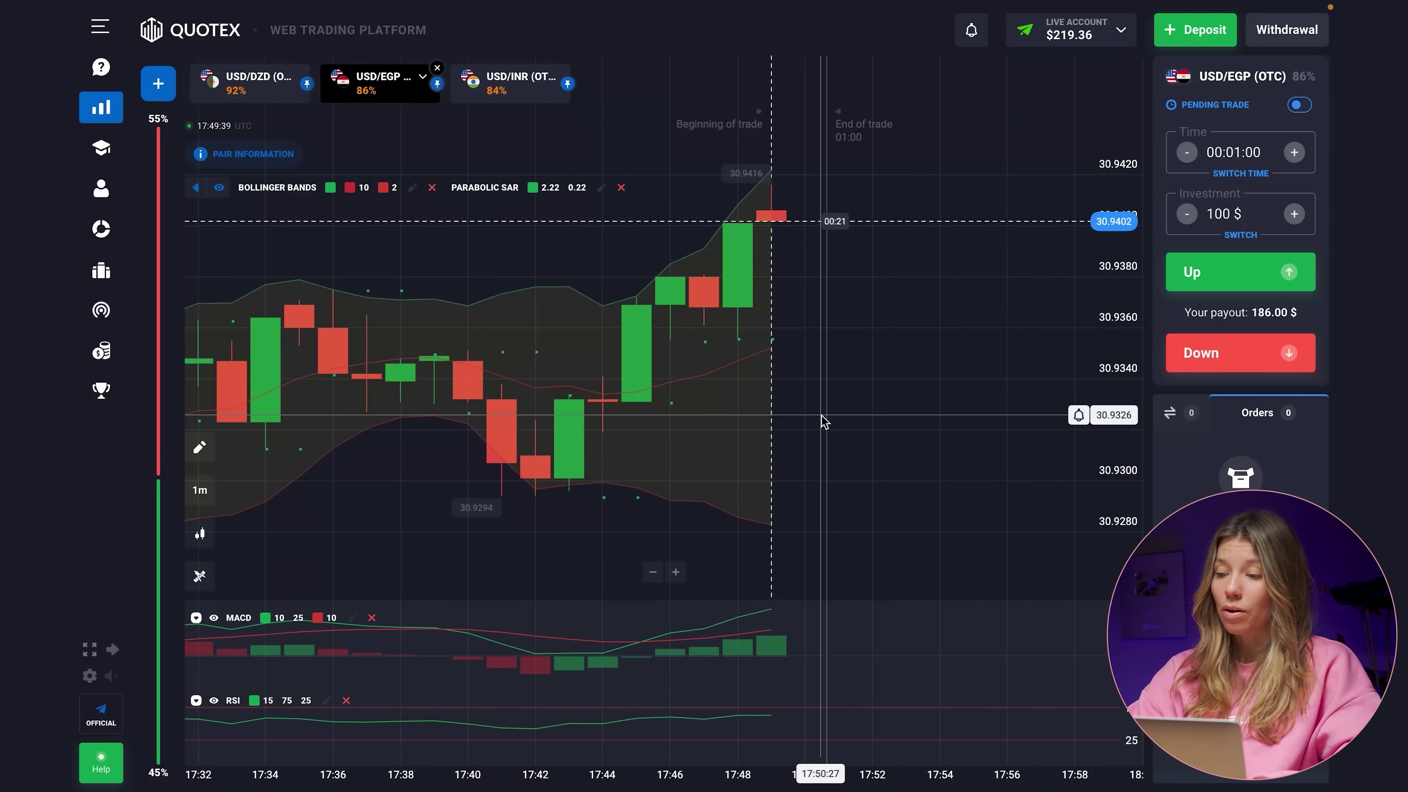
pyautogui.scroll(-1, 823, 420)
pyautogui.scroll(-6, 823, 420)
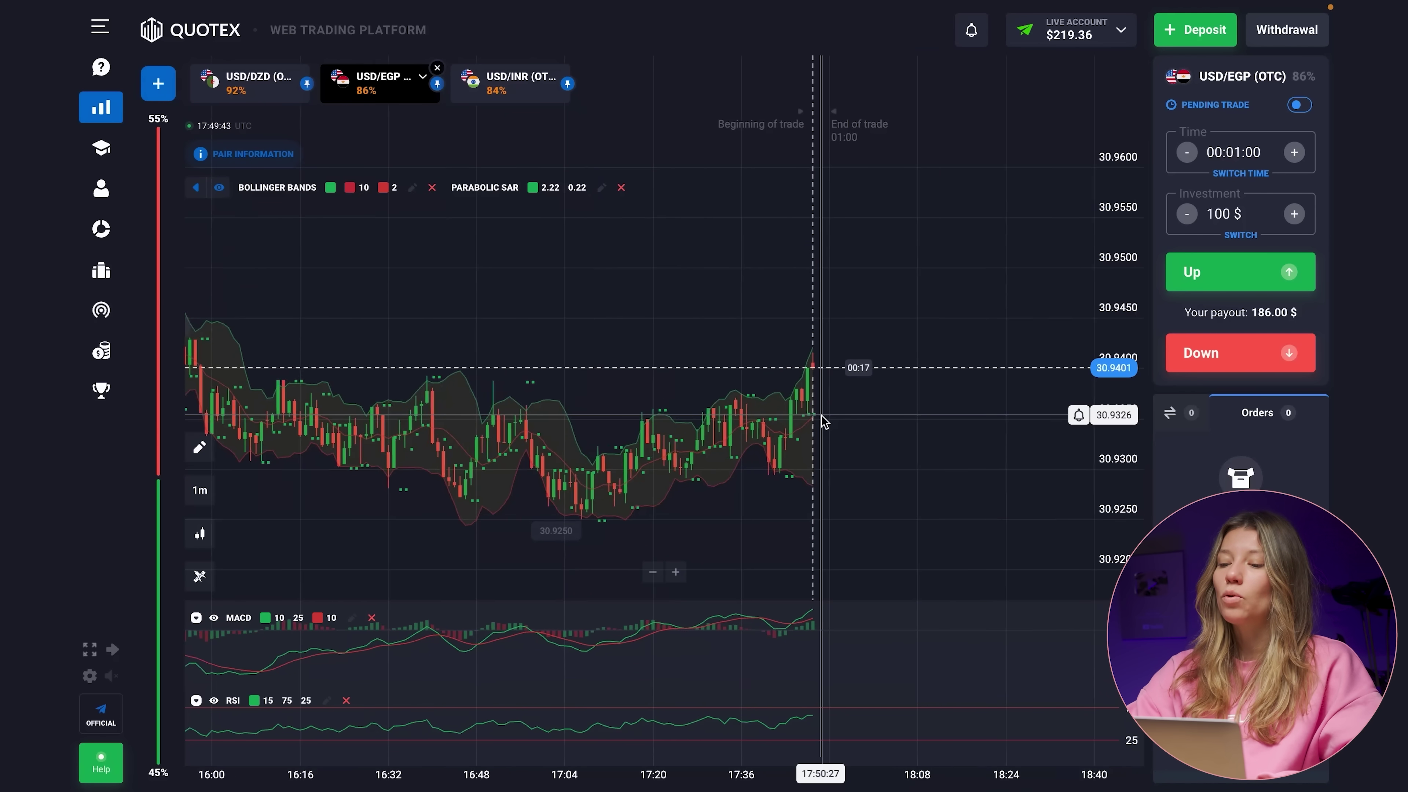
pyautogui.scroll(2, 793, 421)
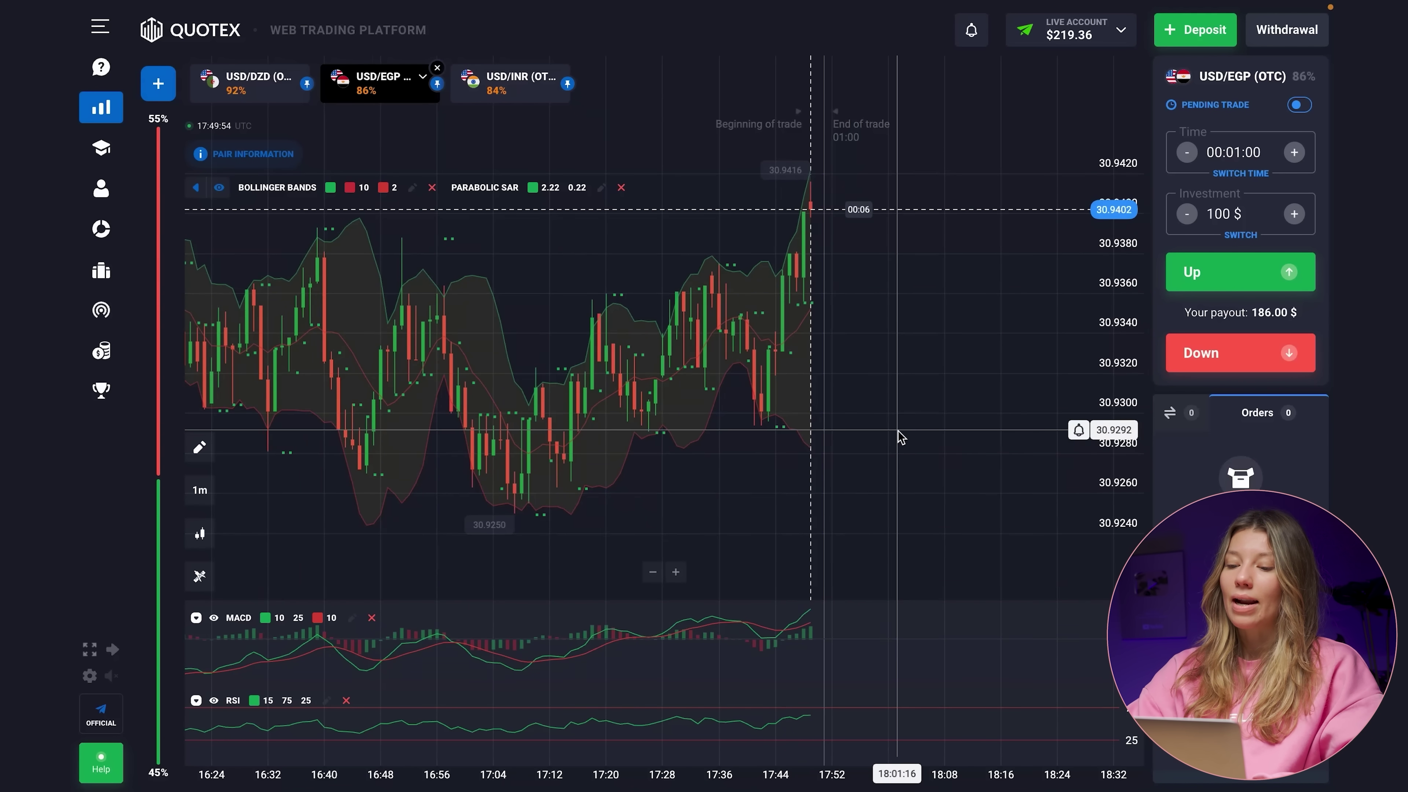
pyautogui.scroll(5, 898, 434)
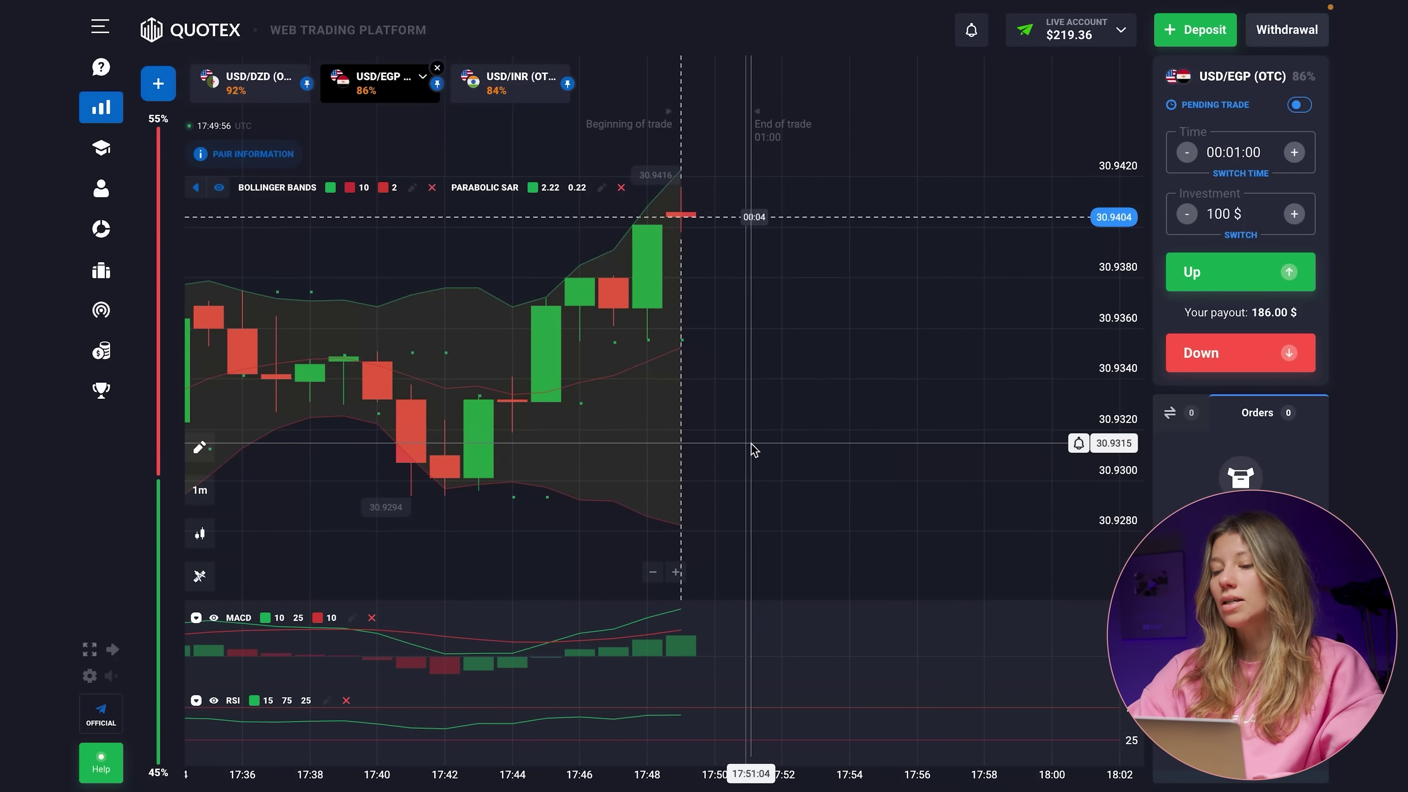
pyautogui.scroll(2, 749, 449)
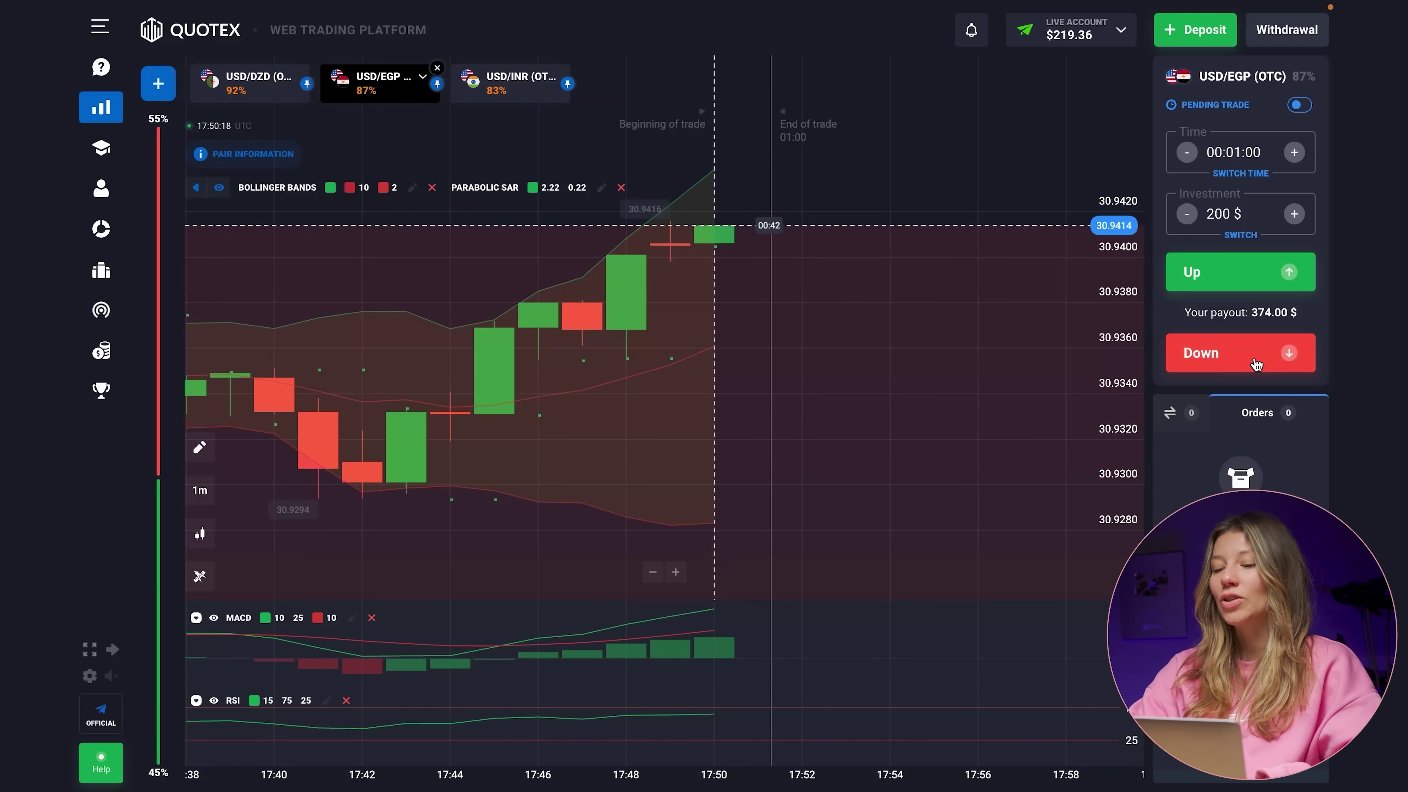
# Place a 200 $ one-minute Down trade on USD/EGP (OTC).
pyautogui.click(1225, 352)
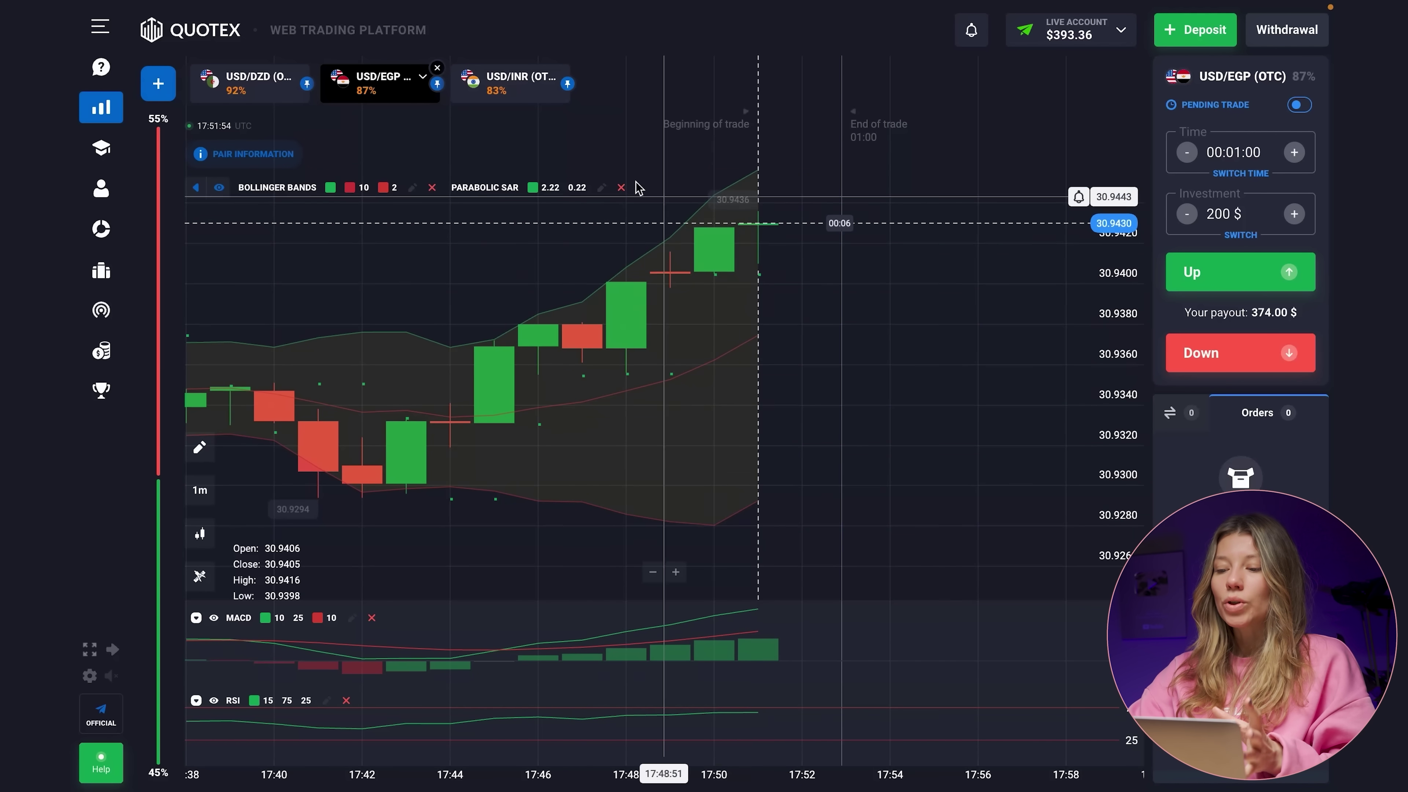
# Switch to the USD/INR (OTC) chart and zoom out to view more candle history.
pyautogui.click(507, 99)
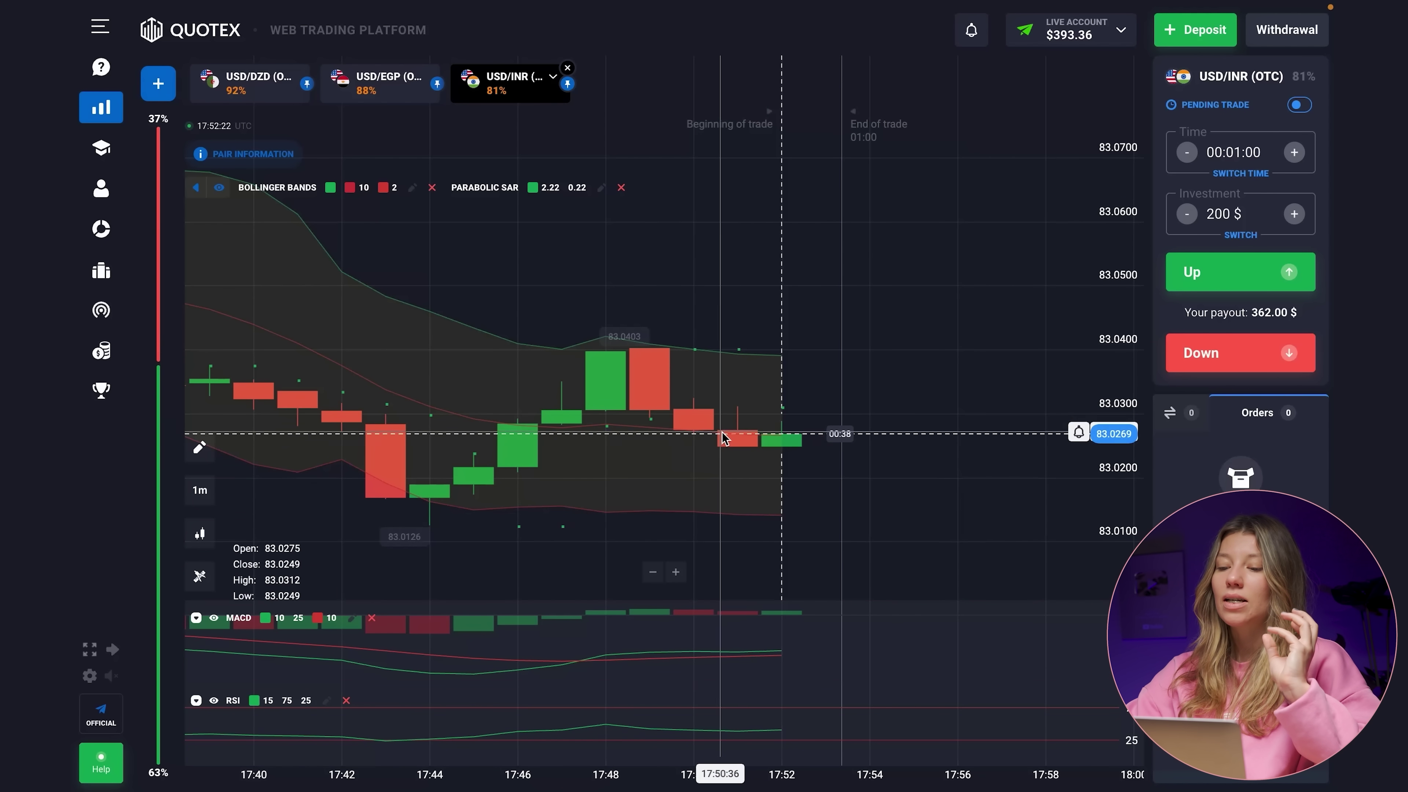
pyautogui.scroll(-2, 726, 436)
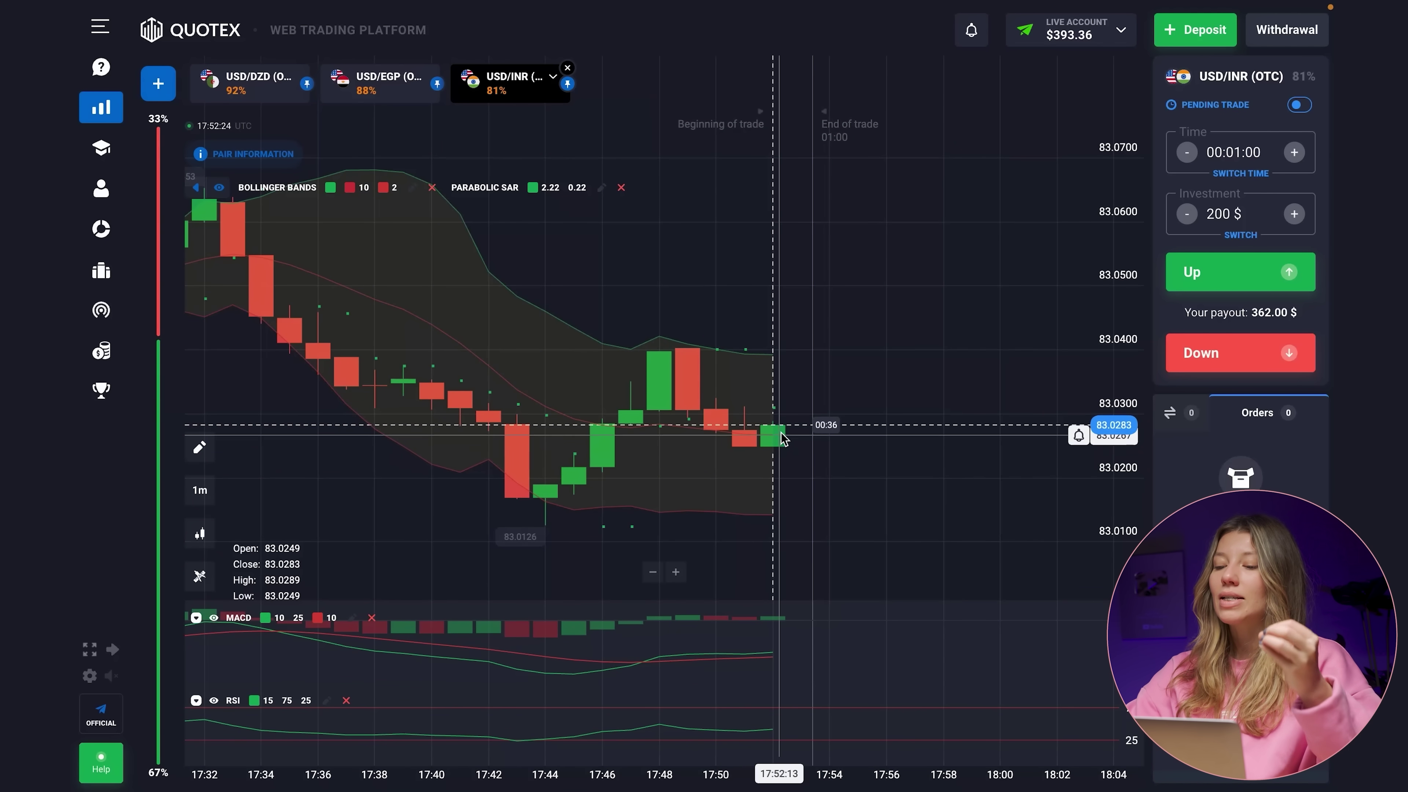
pyautogui.scroll(-1, 782, 438)
pyautogui.scroll(-3, 777, 434)
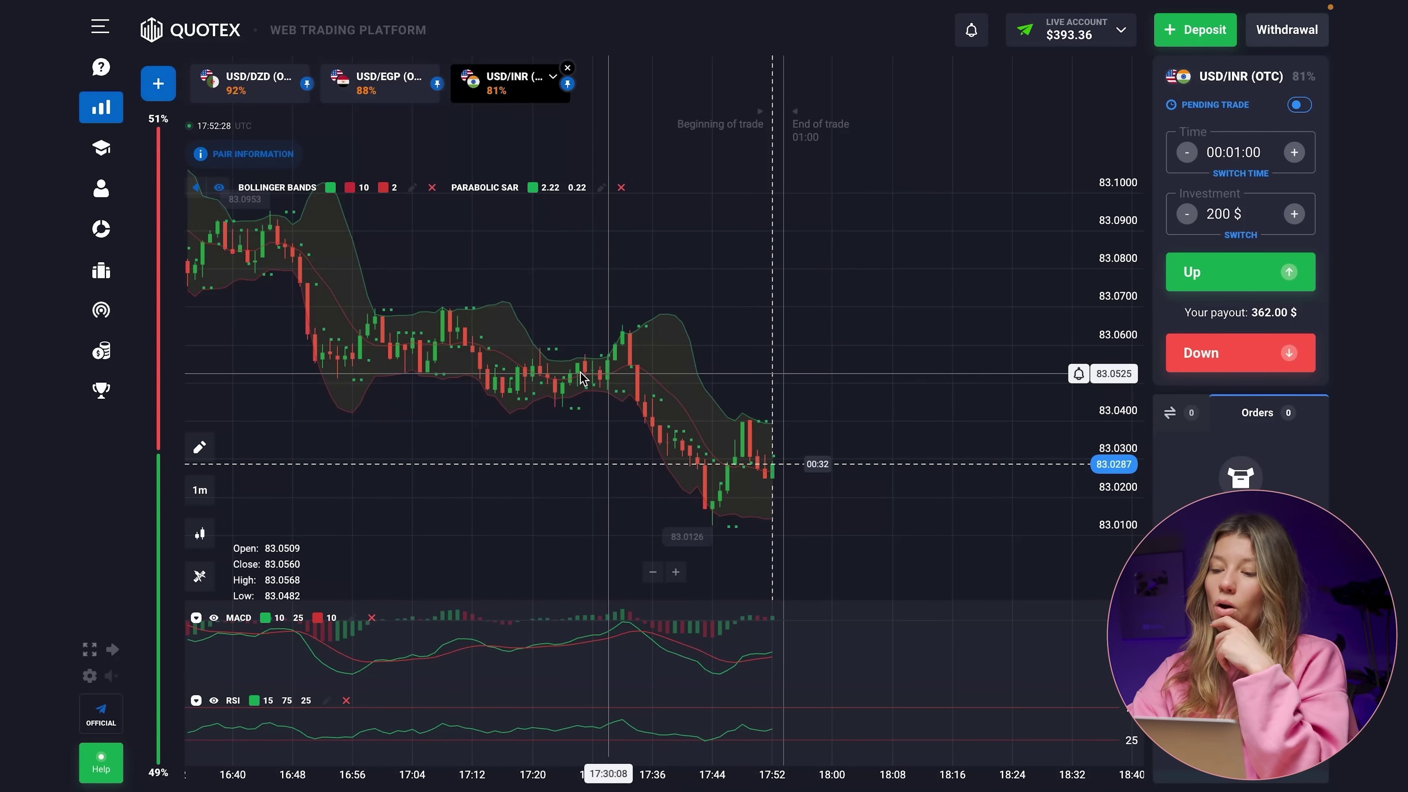
pyautogui.scroll(-3, 580, 379)
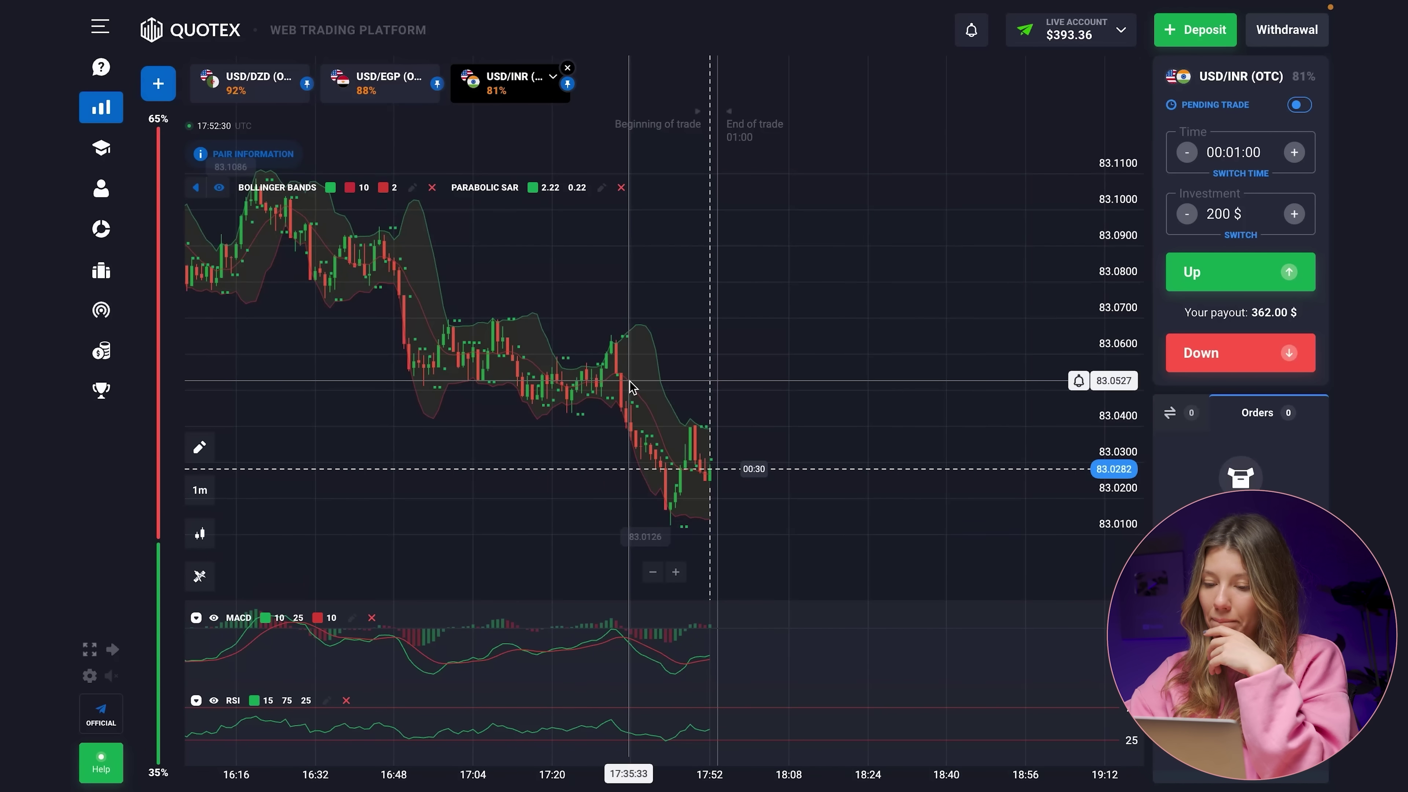
pyautogui.scroll(1, 630, 386)
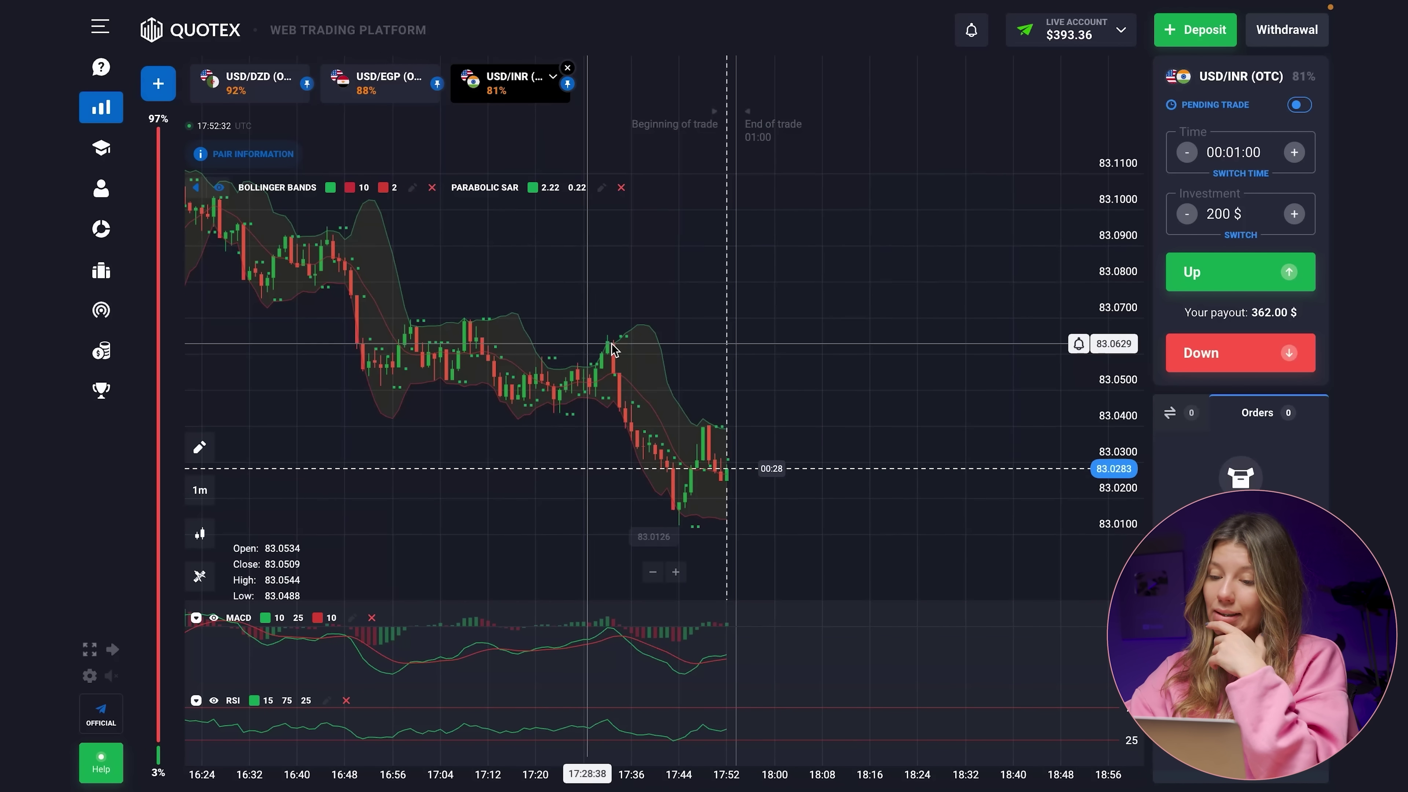